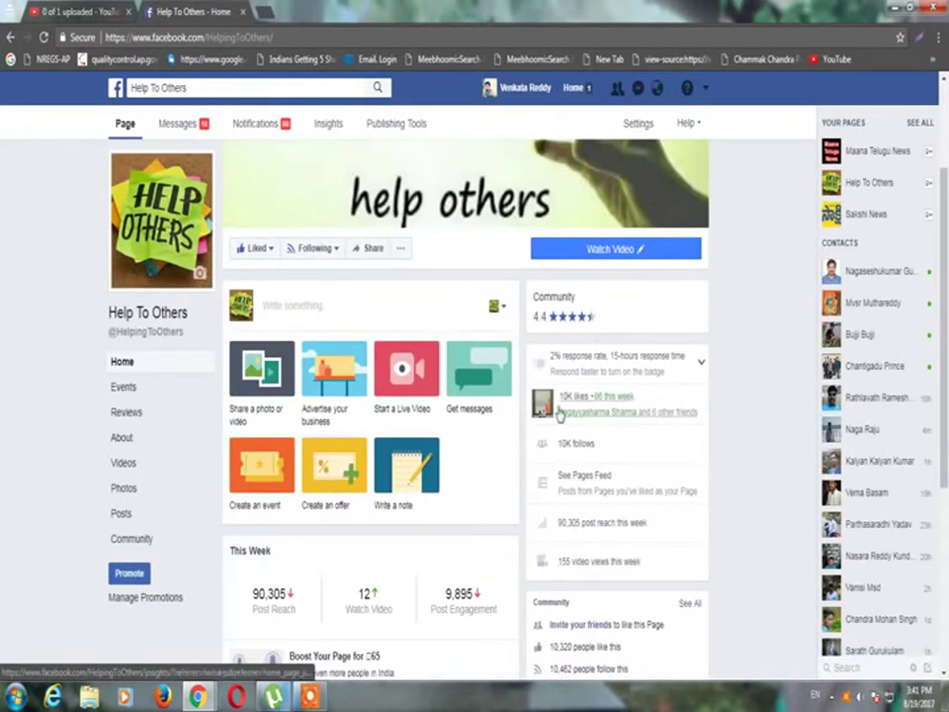
# Open the promotions management section of the Help To Others Page.
pyautogui.scroll(-2, 560, 490)
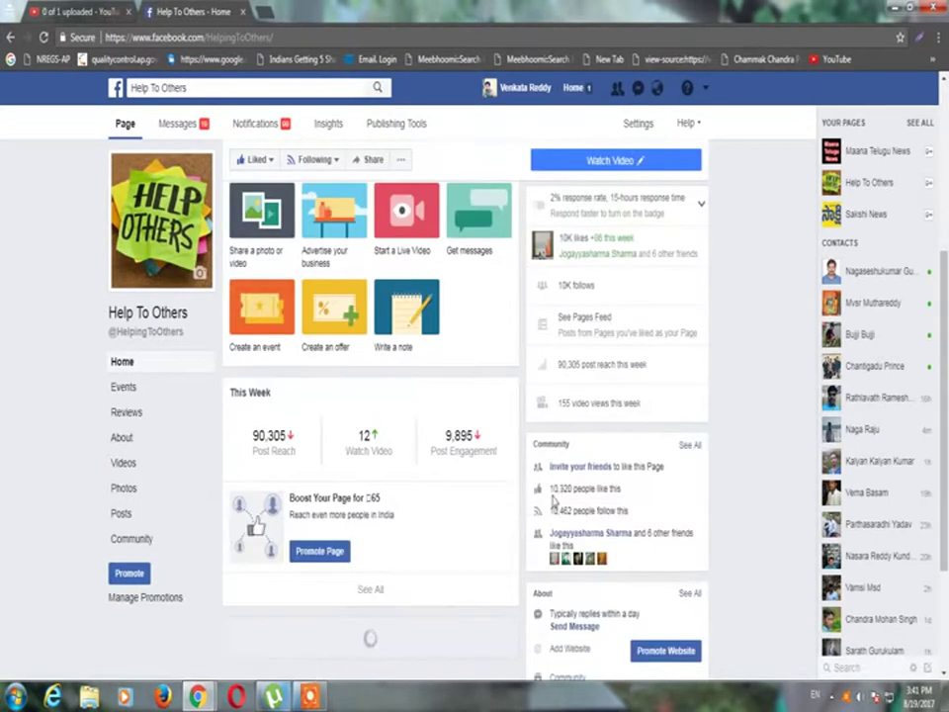
pyautogui.click(456, 459)
pyautogui.scroll(-4, 314, 367)
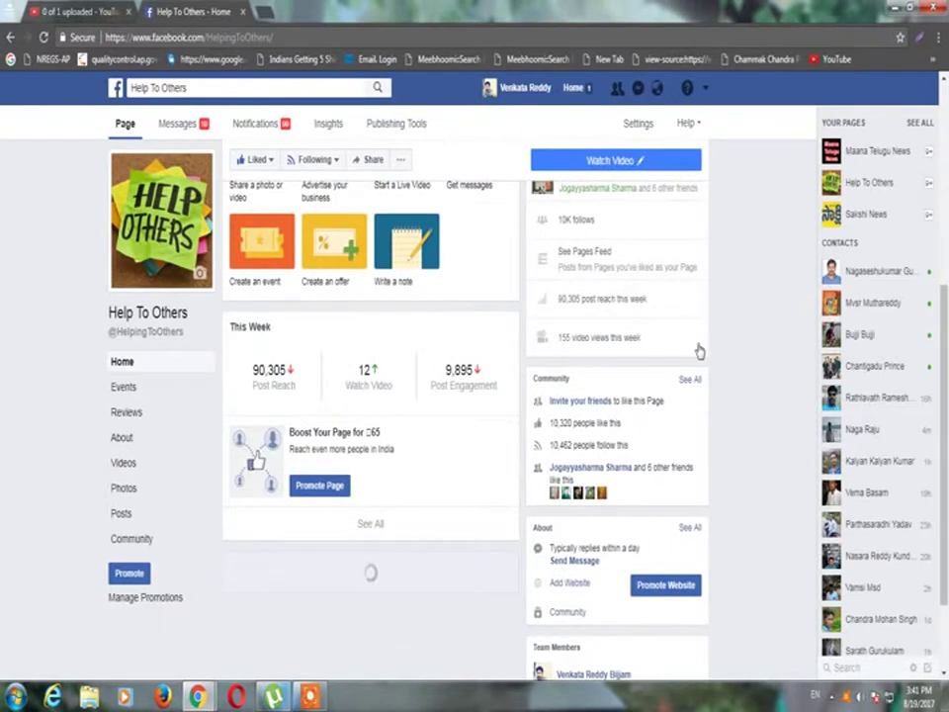
pyautogui.click(171, 602)
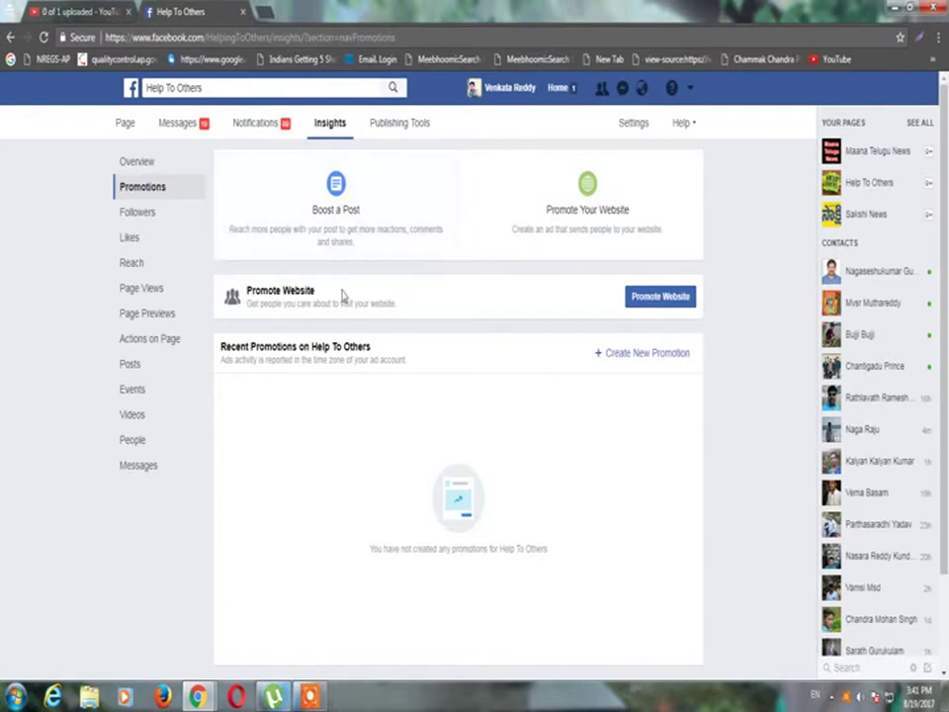
pyautogui.click(664, 300)
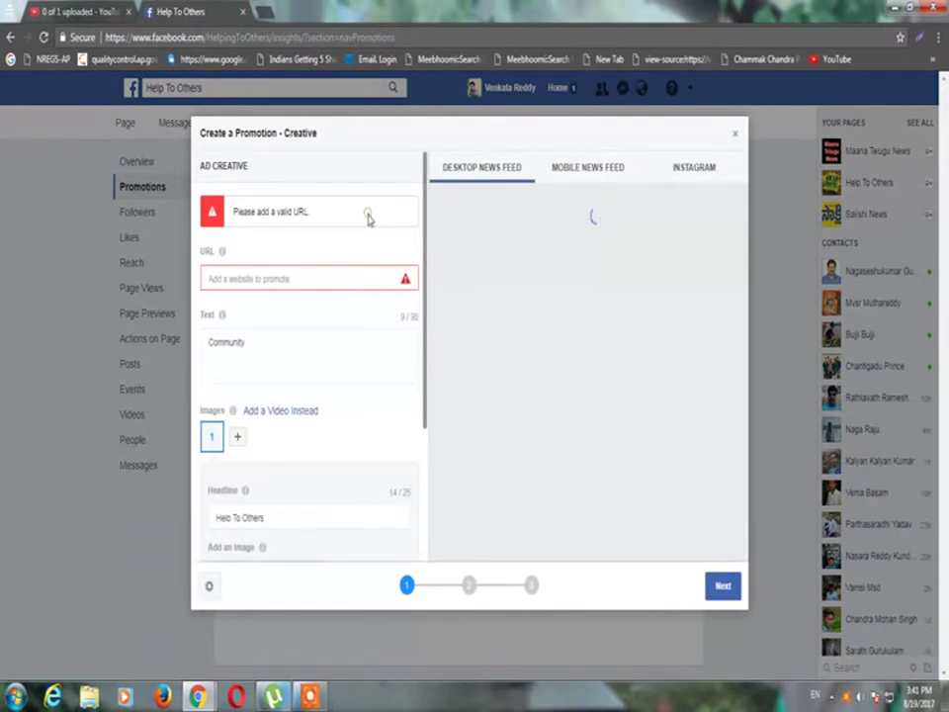
pyautogui.click(377, 278)
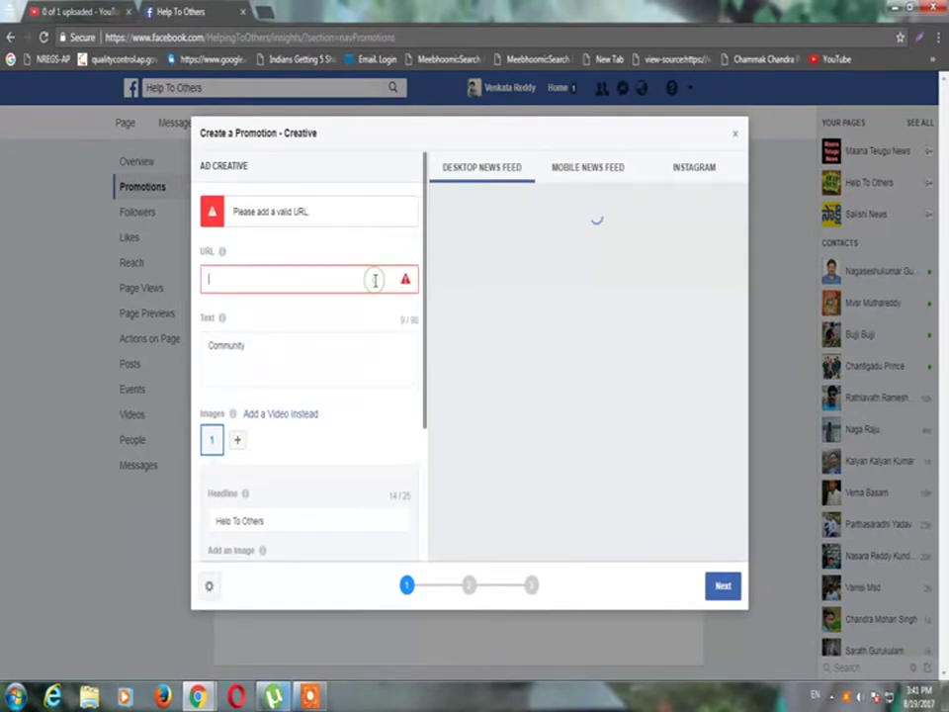
pyautogui.click(734, 139)
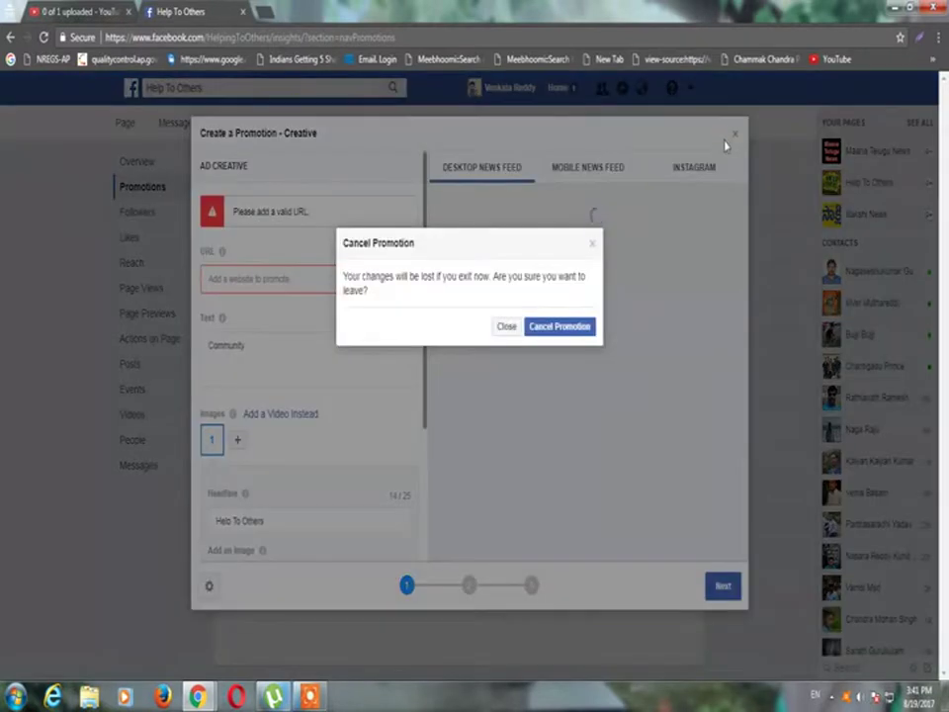
pyautogui.click(545, 329)
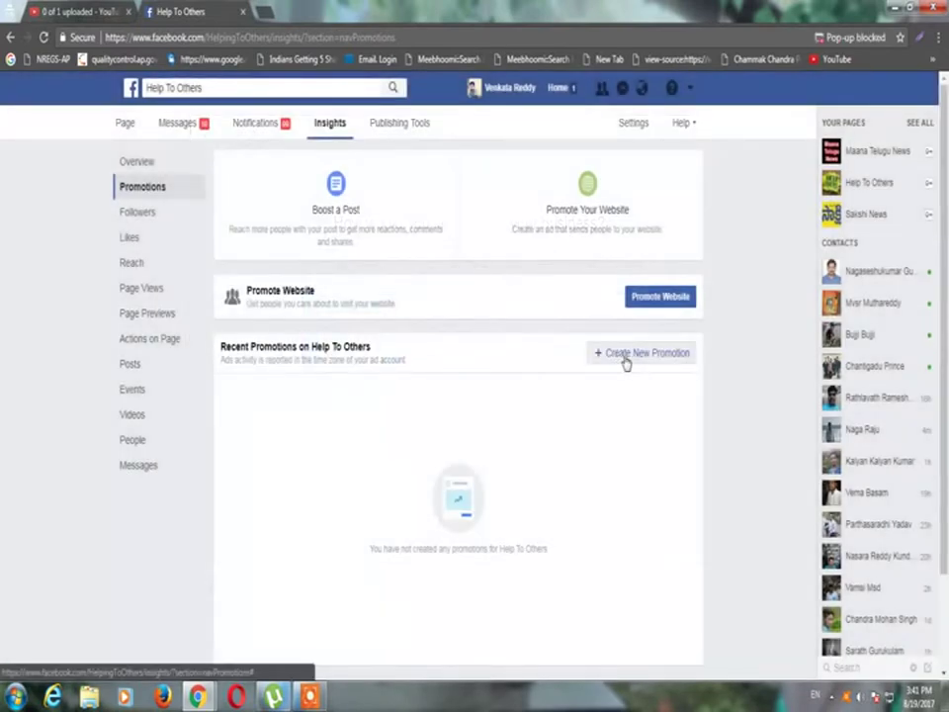
# Create a new promotion with the goal Promote your Page and preview its ad for mobile news feed, right column and desktop news feed.
pyautogui.click(624, 360)
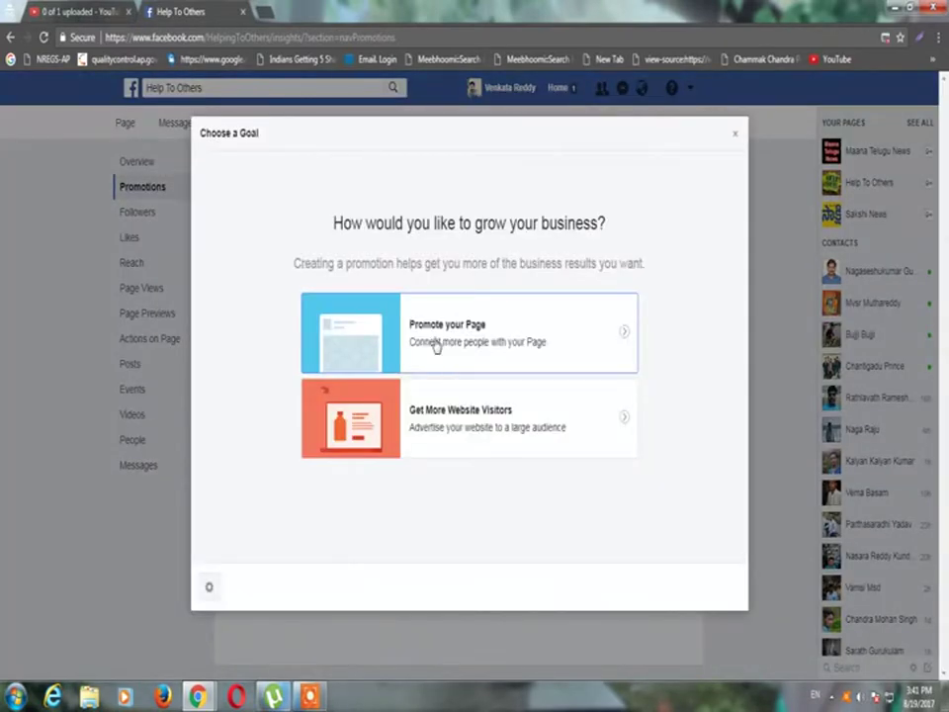
pyautogui.click(434, 343)
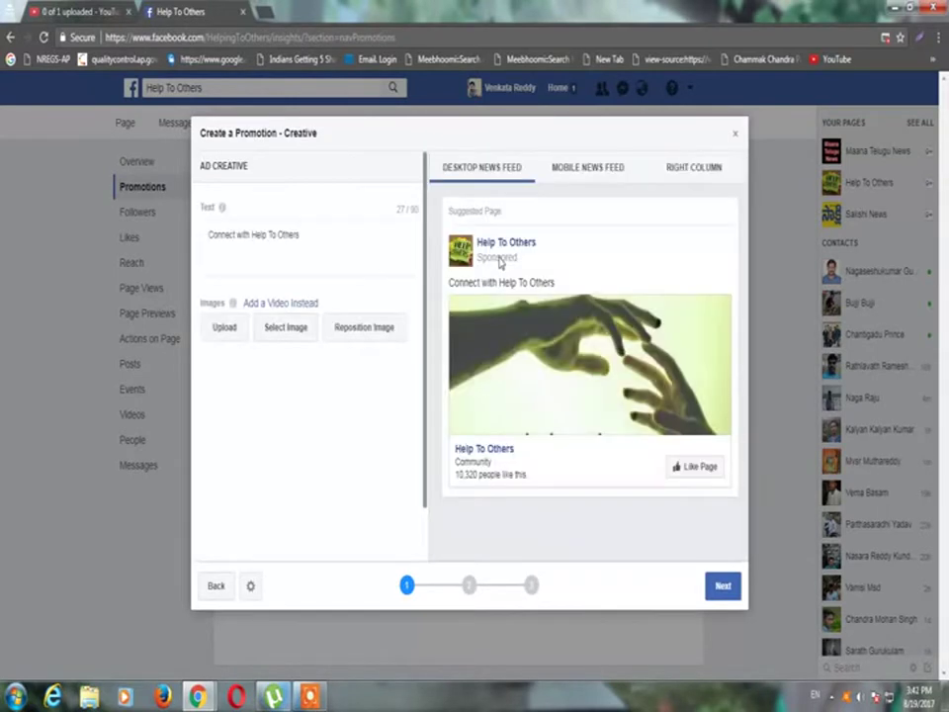
pyautogui.click(579, 169)
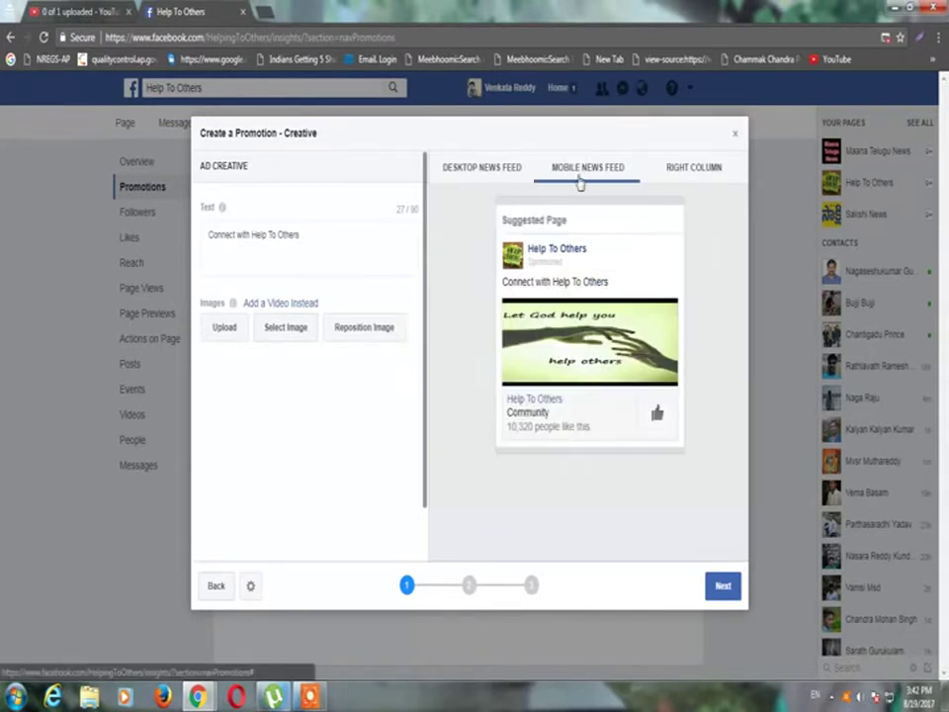
pyautogui.click(688, 173)
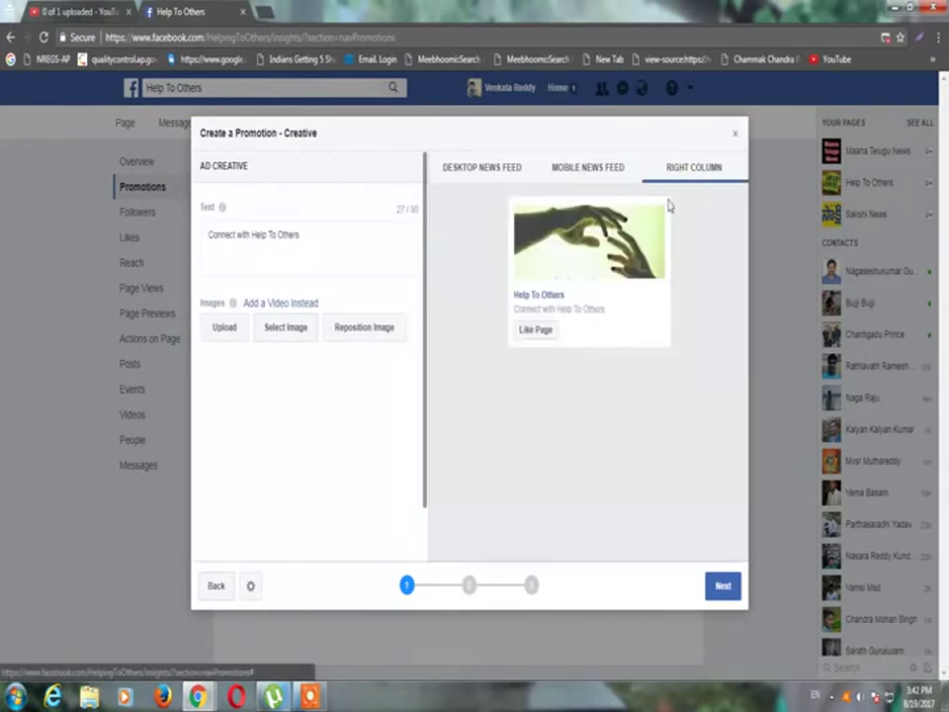
pyautogui.click(471, 174)
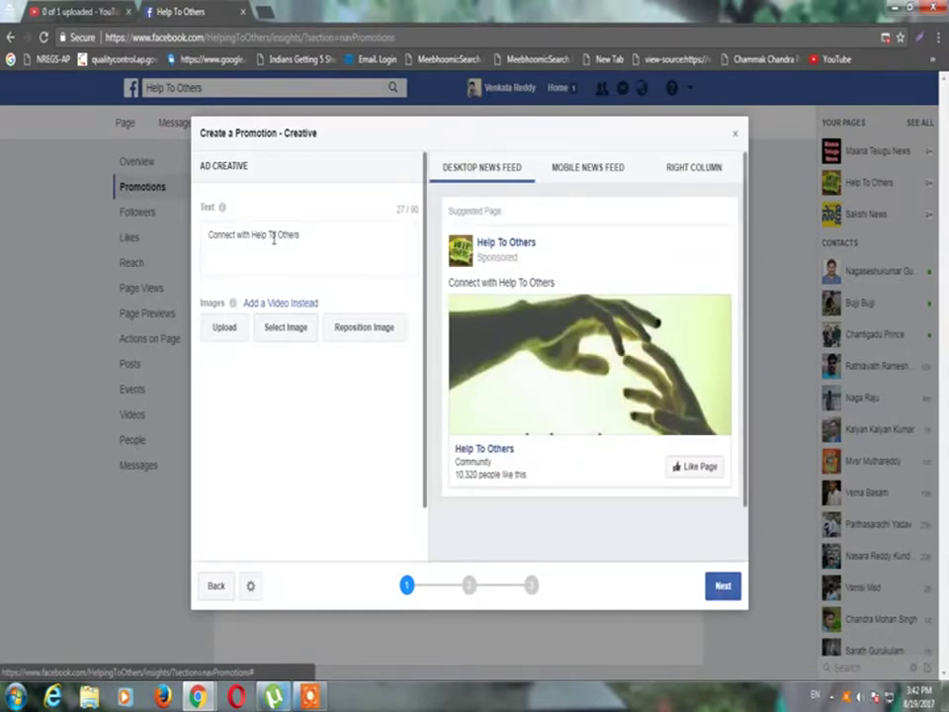
# Replace the ad text with "Like page get Latest updates of this page".
pyautogui.moveTo(312, 233); pyautogui.dragTo(146, 237)
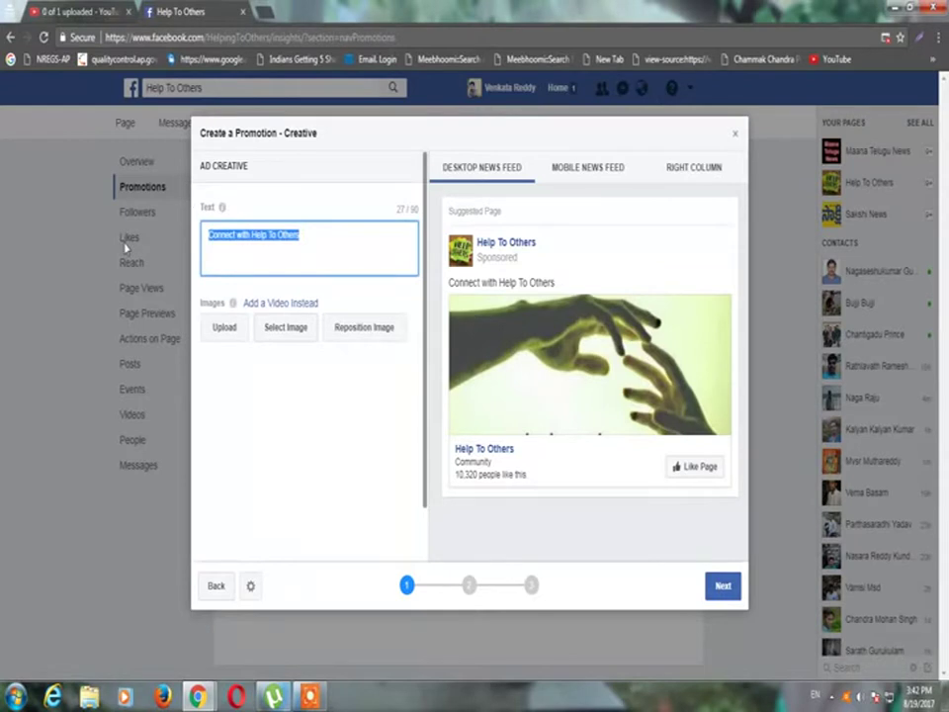
pyautogui.write('U')
pyautogui.write('ike pag')
pyautogui.write('e ')
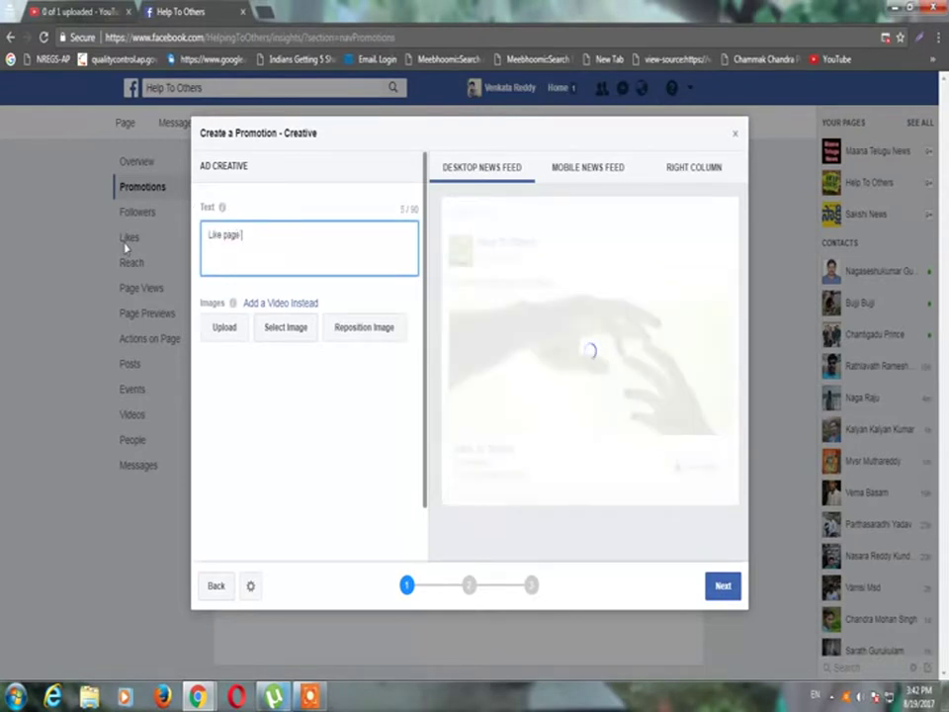
pyautogui.write('get latest')
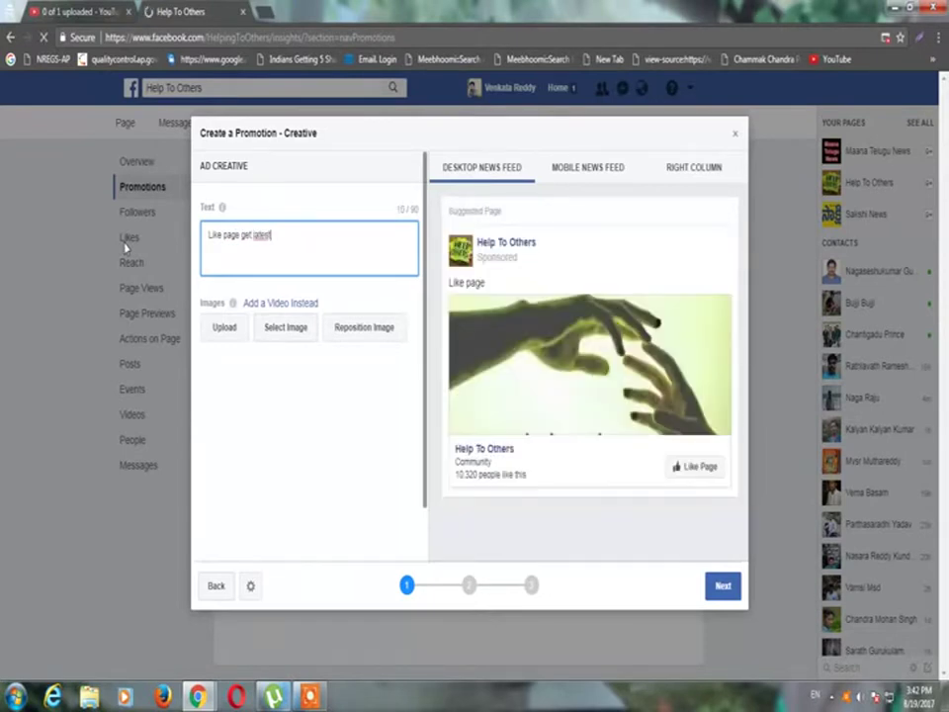
pyautogui.press('BackSpace')
pyautogui.press('BackSpace')
pyautogui.press('BackSpace')
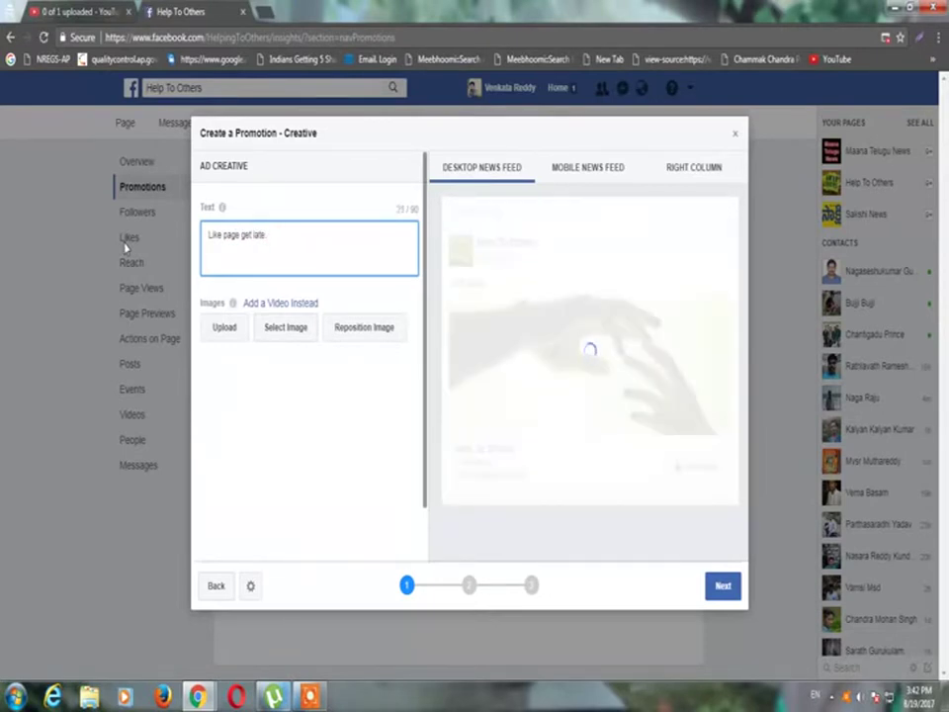
pyautogui.write('tes of this page')
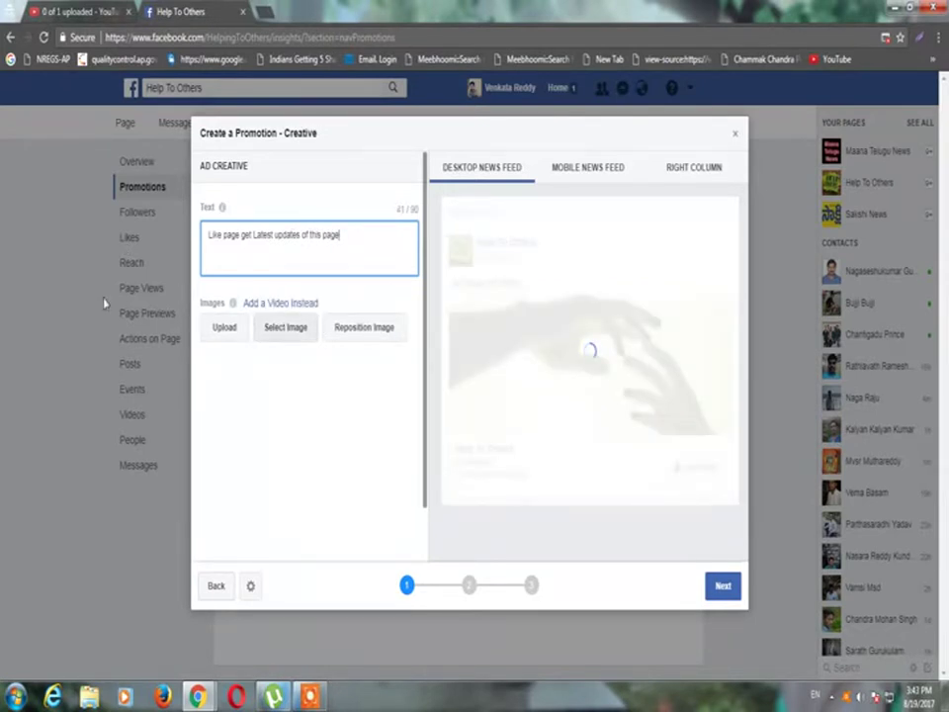
# Accept the ad image's existing crop and the audience chosen through targeting, and proceed to the budget stage.
pyautogui.click(364, 330)
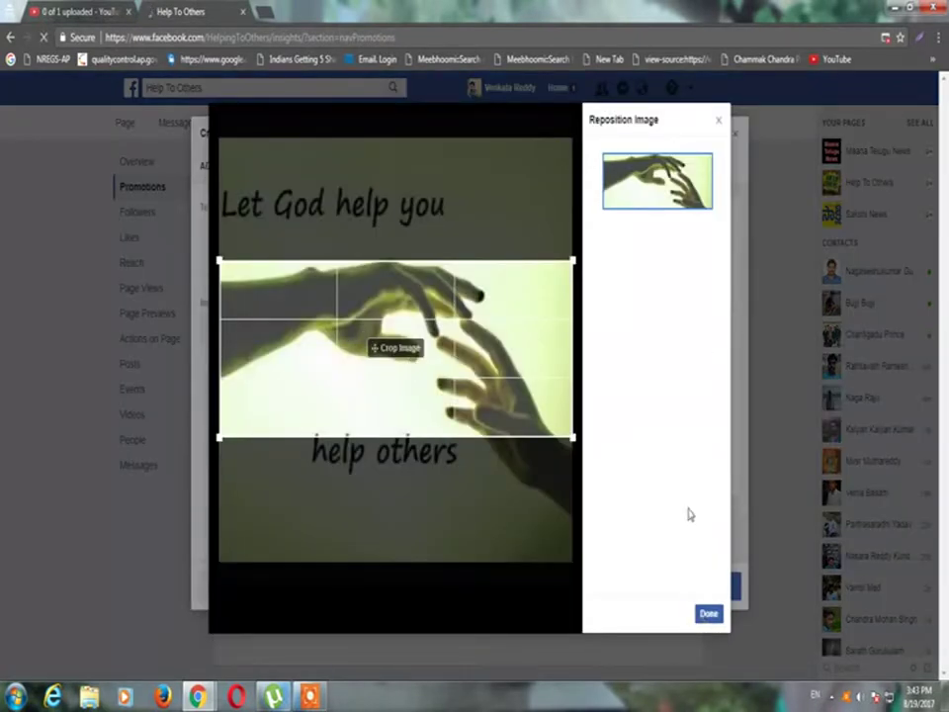
pyautogui.click(710, 617)
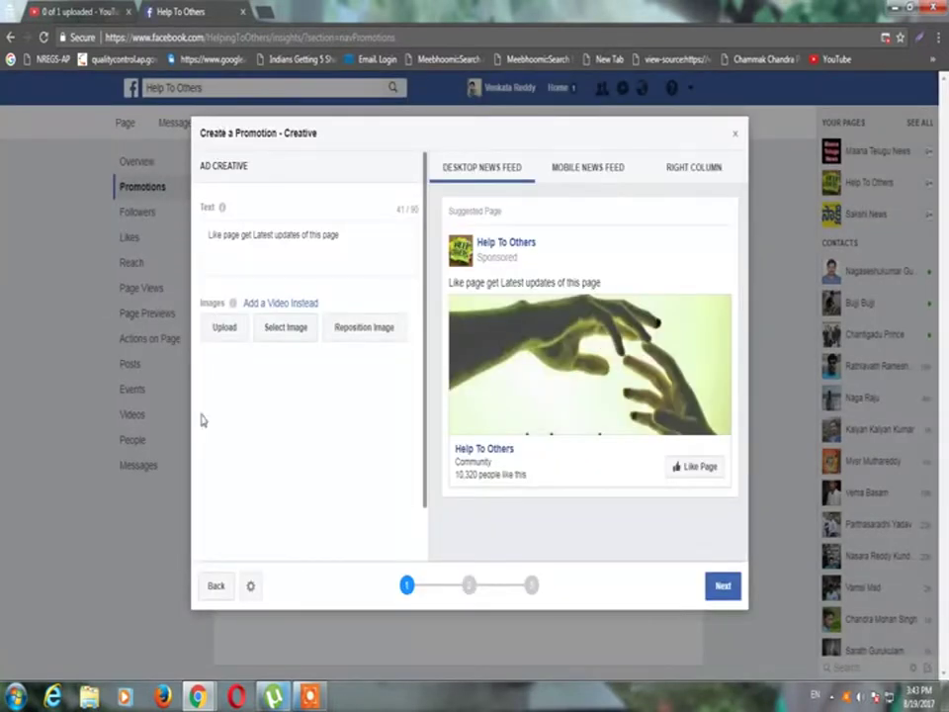
pyautogui.click(723, 587)
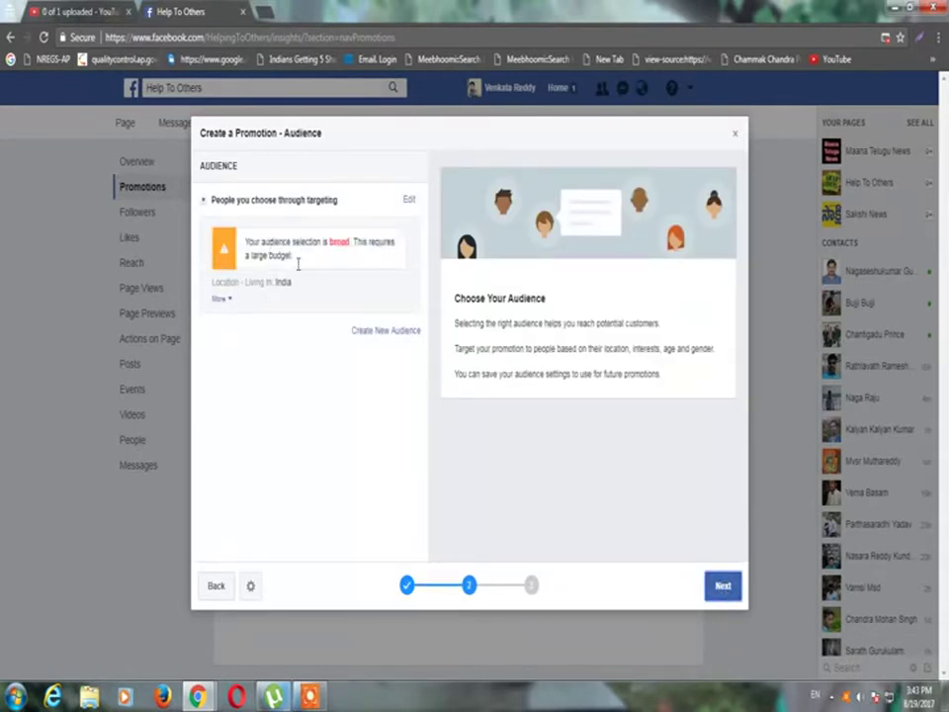
pyautogui.click(722, 590)
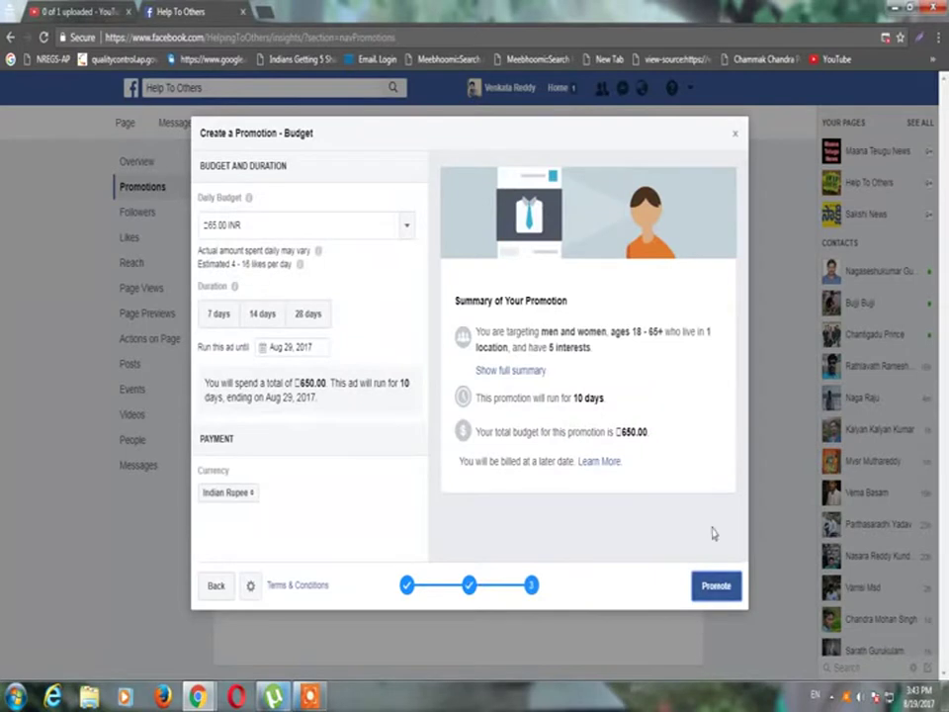
# Examine the promotion's daily budget, currency choices and end-date calendar without changing them.
pyautogui.click(237, 222)
pyautogui.moveTo(243, 224); pyautogui.dragTo(205, 225)
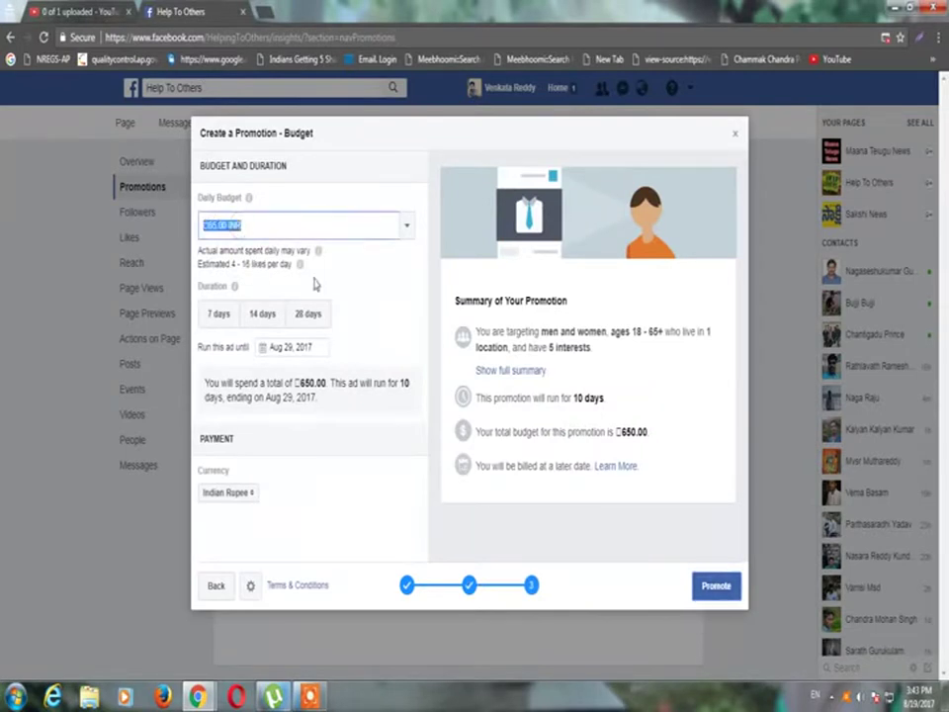
pyautogui.click(350, 327)
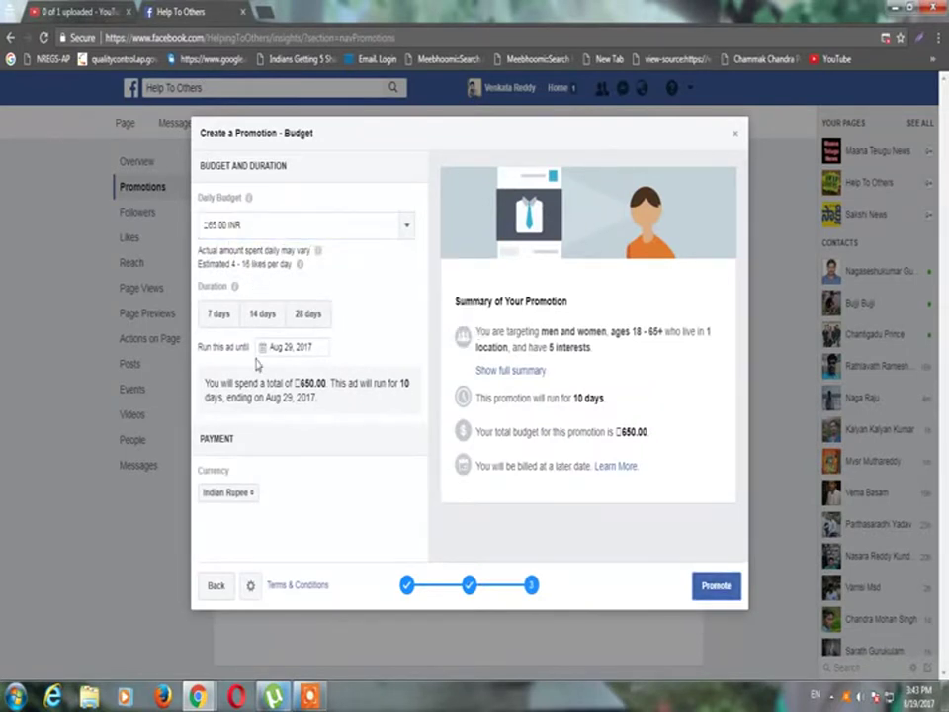
pyautogui.click(227, 497)
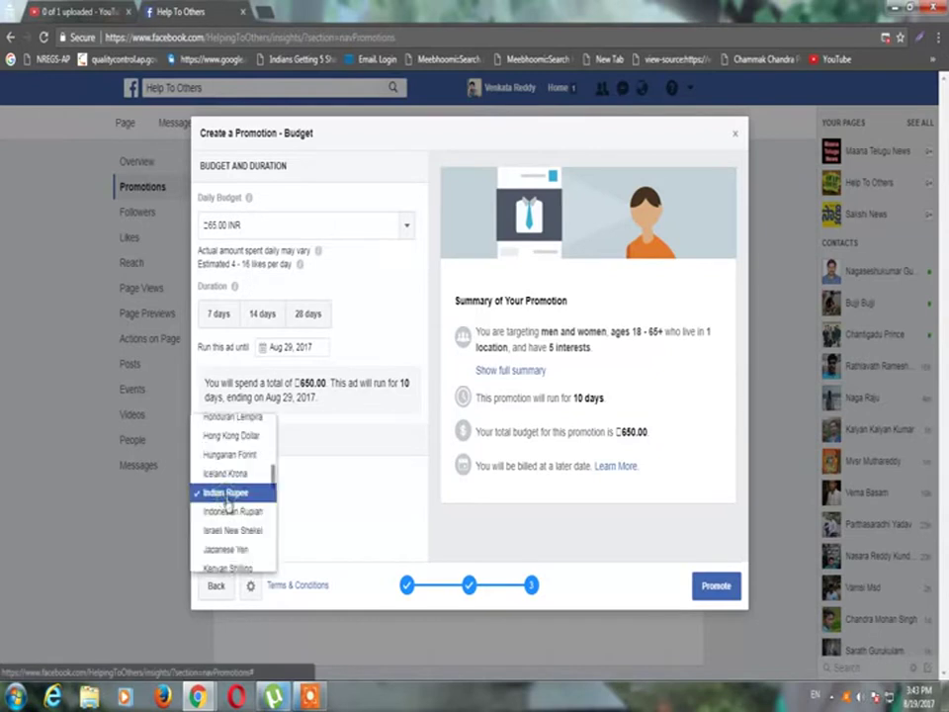
pyautogui.click(227, 493)
pyautogui.click(309, 347)
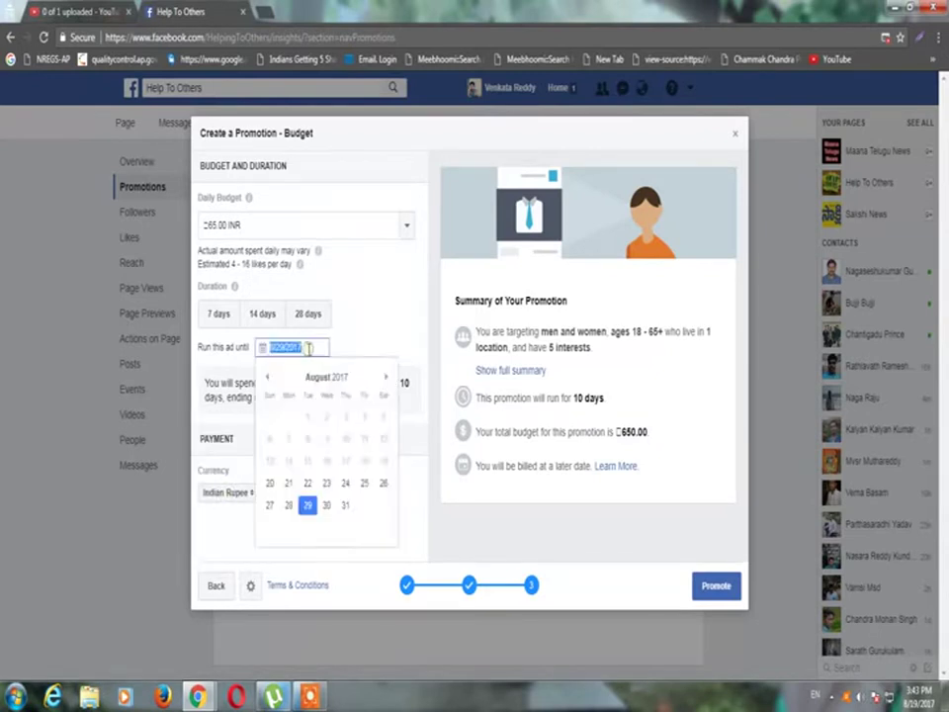
pyautogui.click(367, 330)
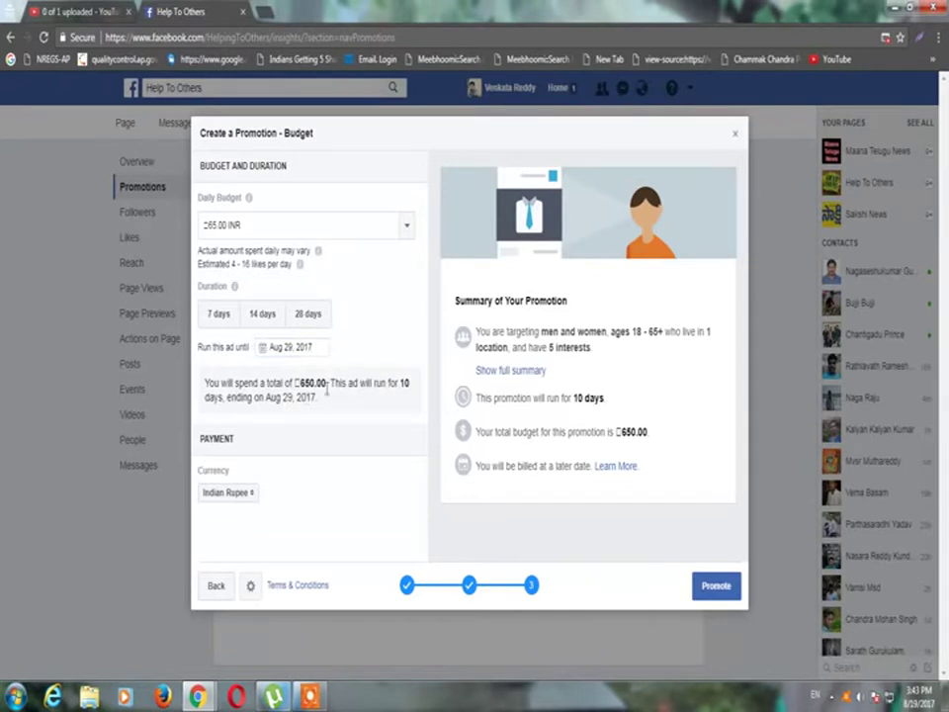
# Try to set the promotion's daily budget to 10.00 INR.
pyautogui.doubleClick(221, 227)
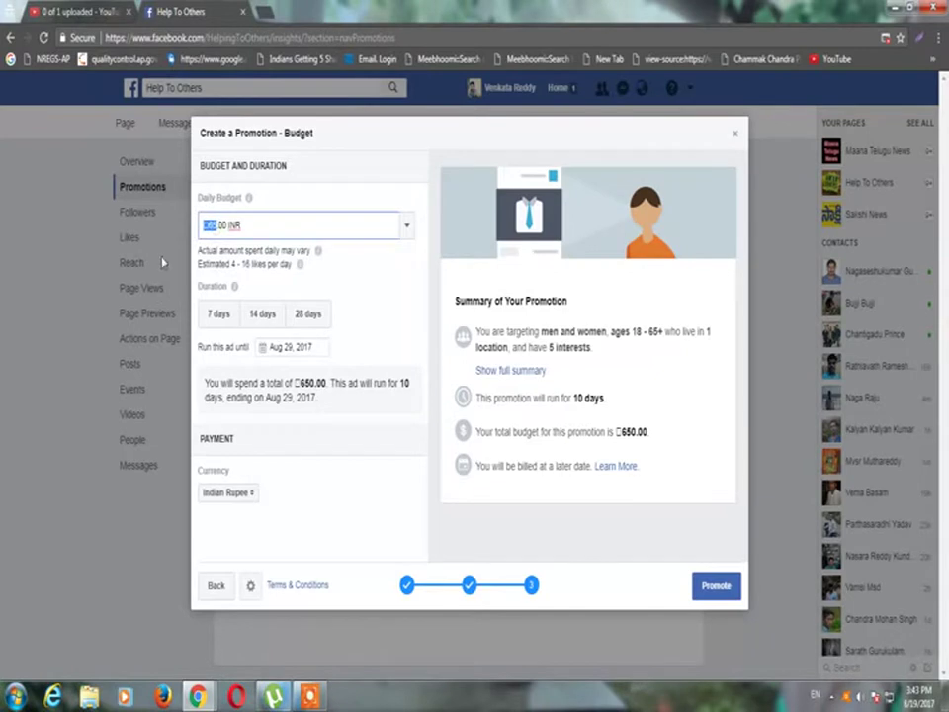
pyautogui.write('10')
pyautogui.press('Delete')
pyautogui.write('.')
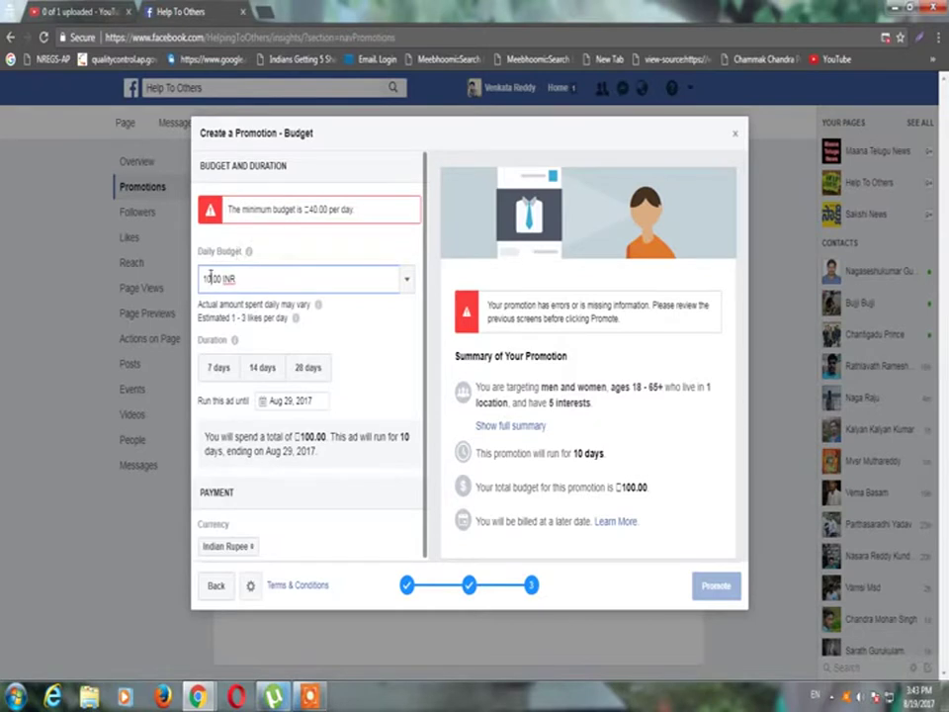
# Set the promotion's daily budget to 50.00 INR.
pyautogui.moveTo(212, 281); pyautogui.dragTo(178, 284)
pyautogui.write('50')
pyautogui.press('Delete')
pyautogui.write('.')
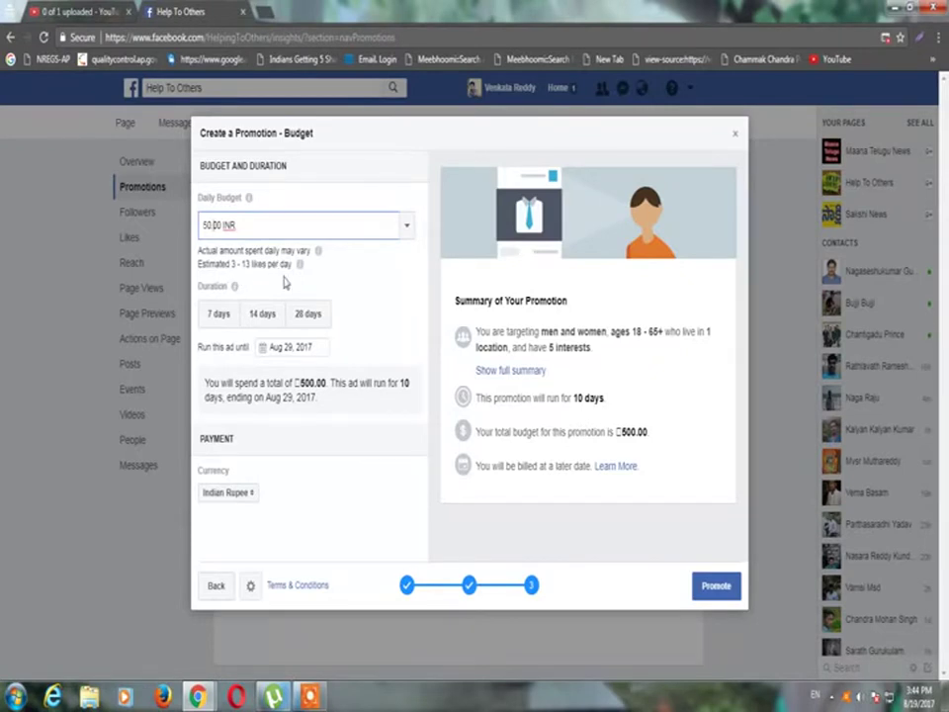
# Compare the 7-day and 14-day durations and set the promotion to run for 28 days.
pyautogui.click(222, 314)
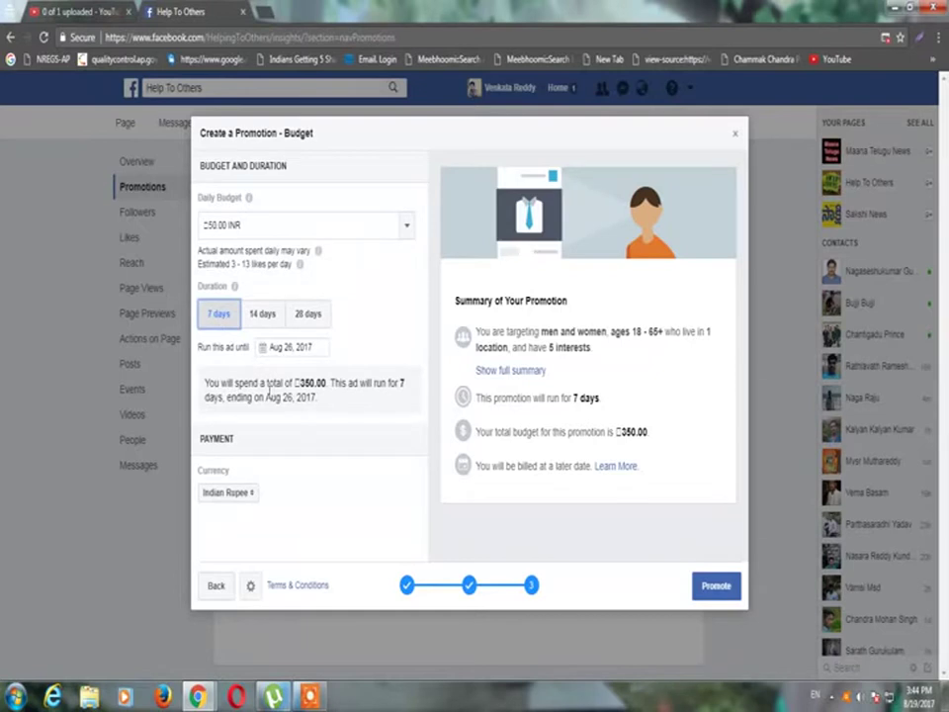
pyautogui.click(262, 315)
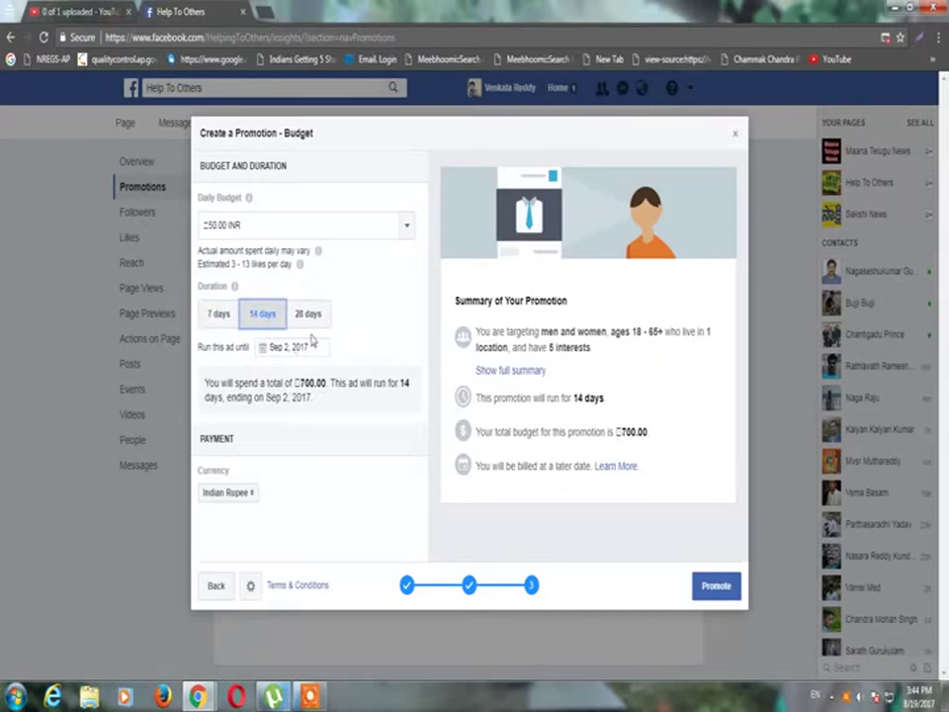
pyautogui.click(307, 315)
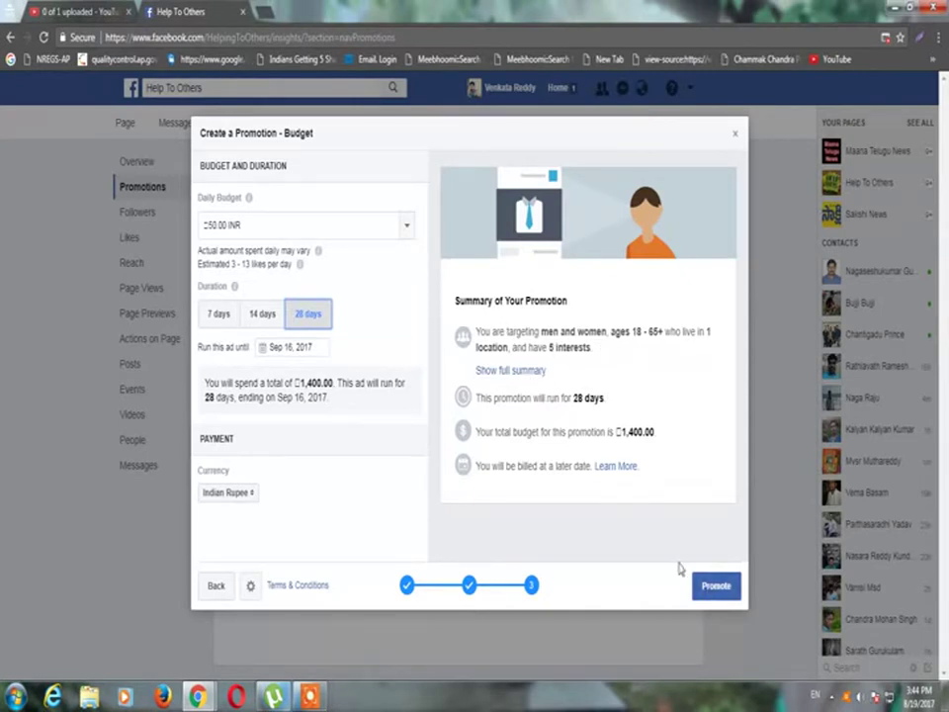
# Submit the promotion and continue with Paytm Wallet as the payment method.
pyautogui.click(716, 590)
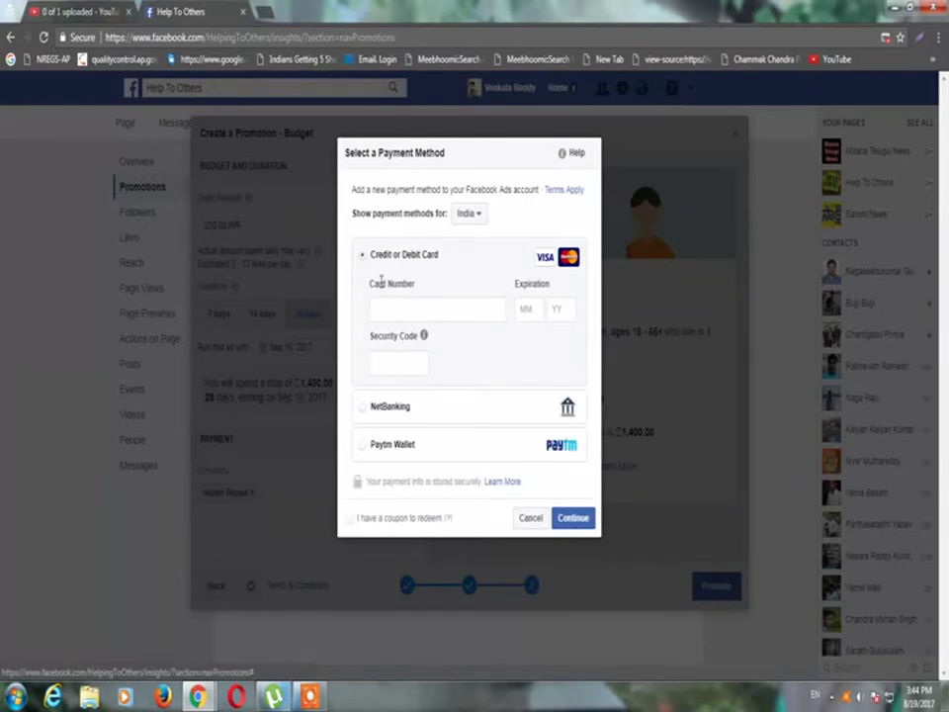
pyautogui.click(364, 409)
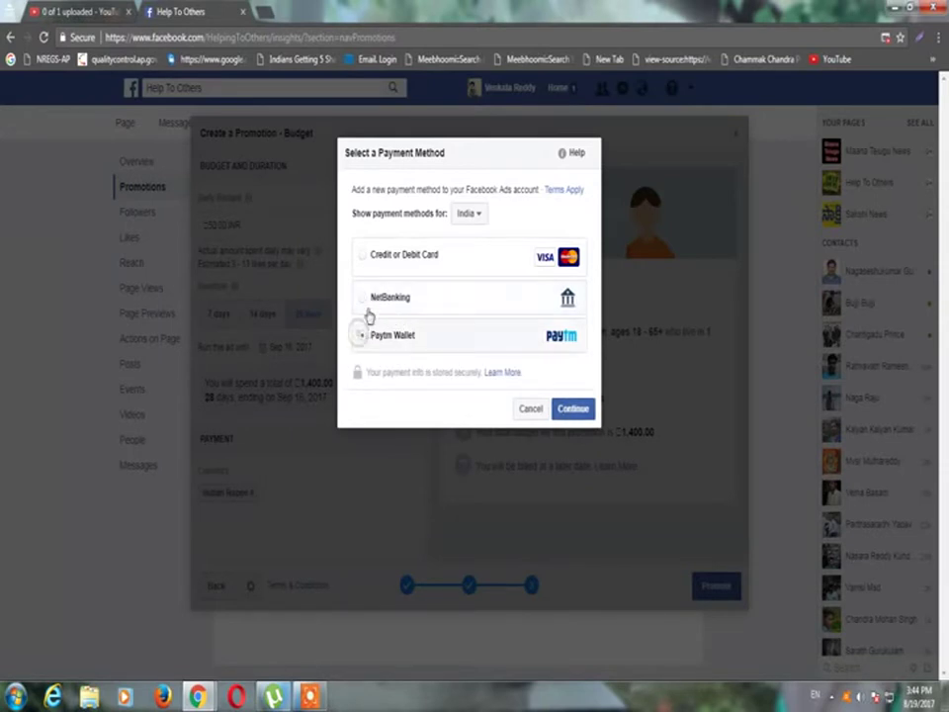
pyautogui.click(571, 409)
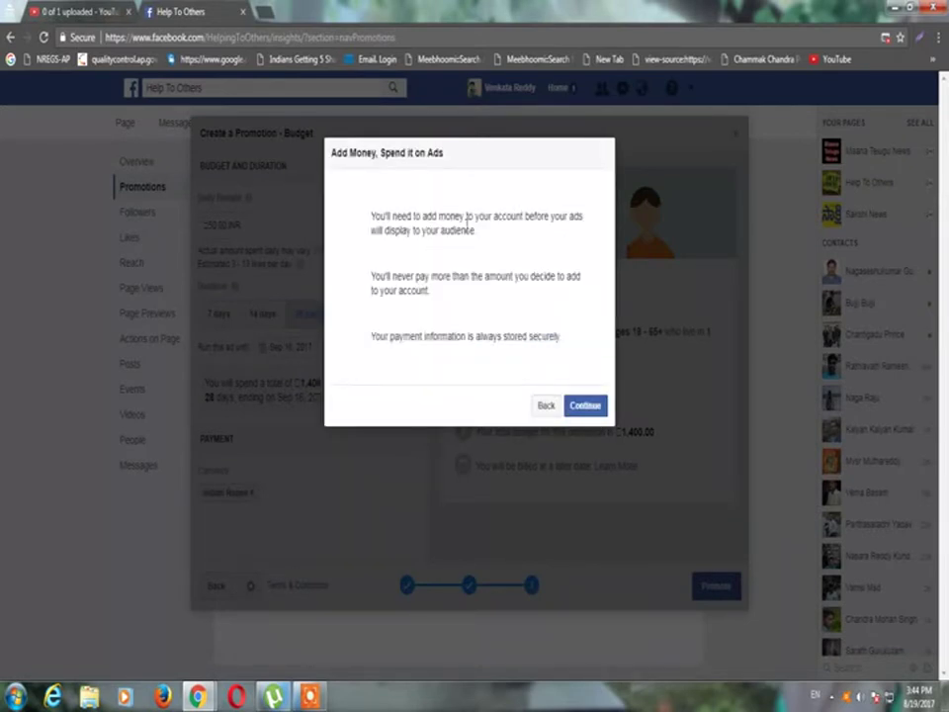
# Proceed to add 1,400.00 INR to the ad balance through NetBanking, reviewing and submitting the payment.
pyautogui.click(588, 407)
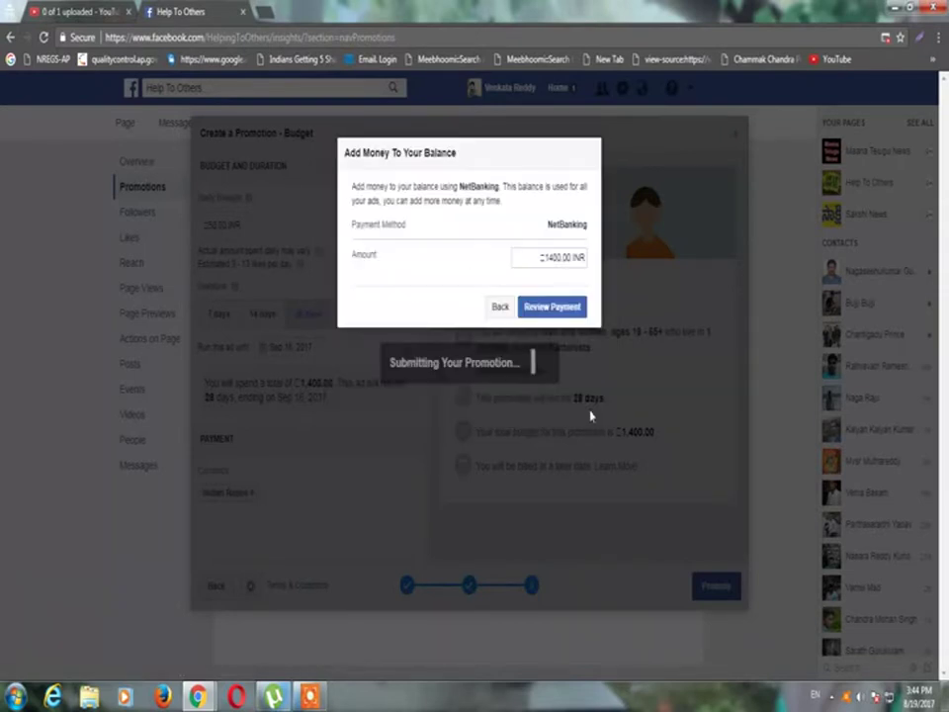
pyautogui.click(545, 257)
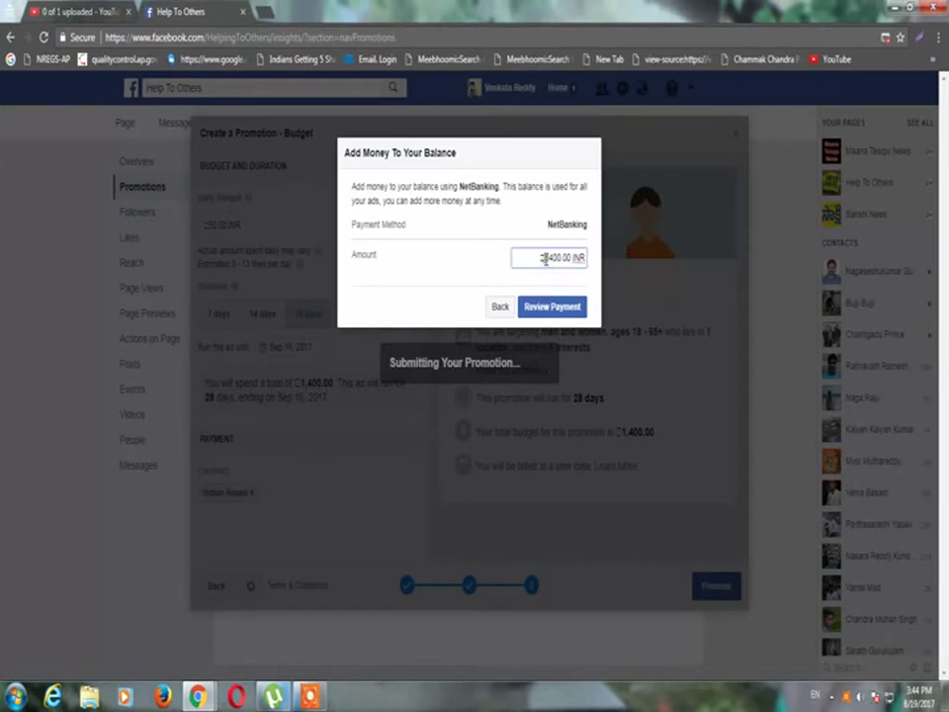
pyautogui.click(547, 310)
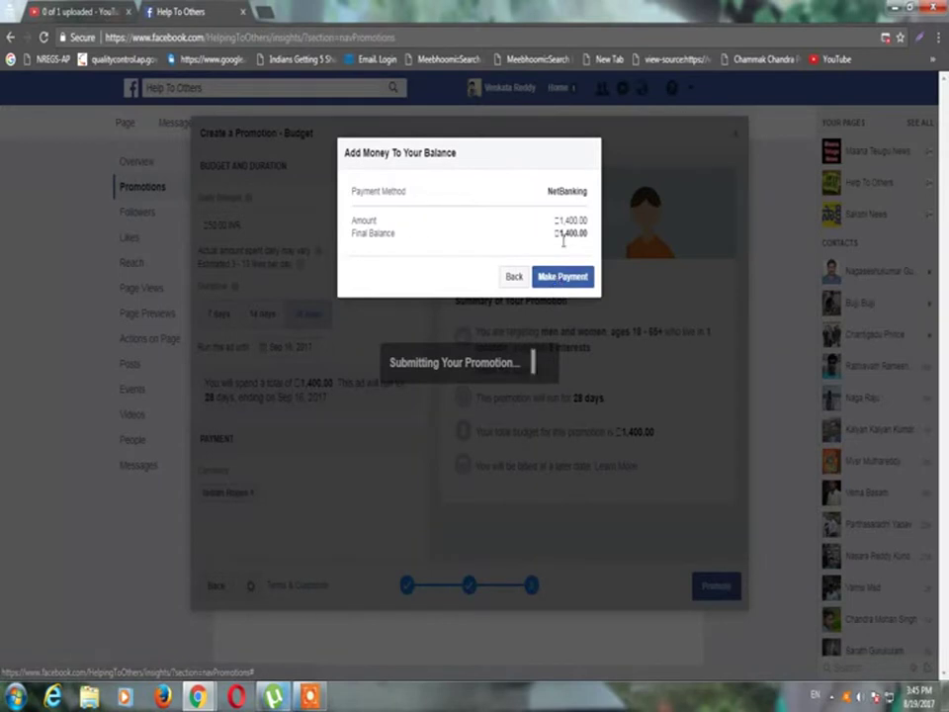
pyautogui.click(561, 277)
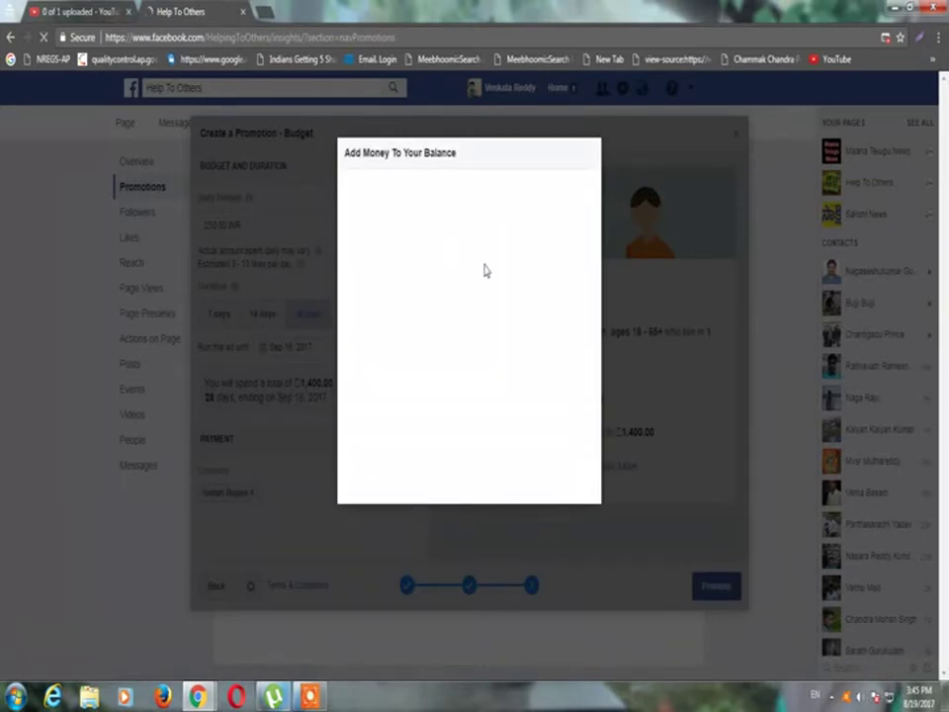
# Choose SBI Bank as the net banking provider and continue with the purchase.
pyautogui.click(453, 272)
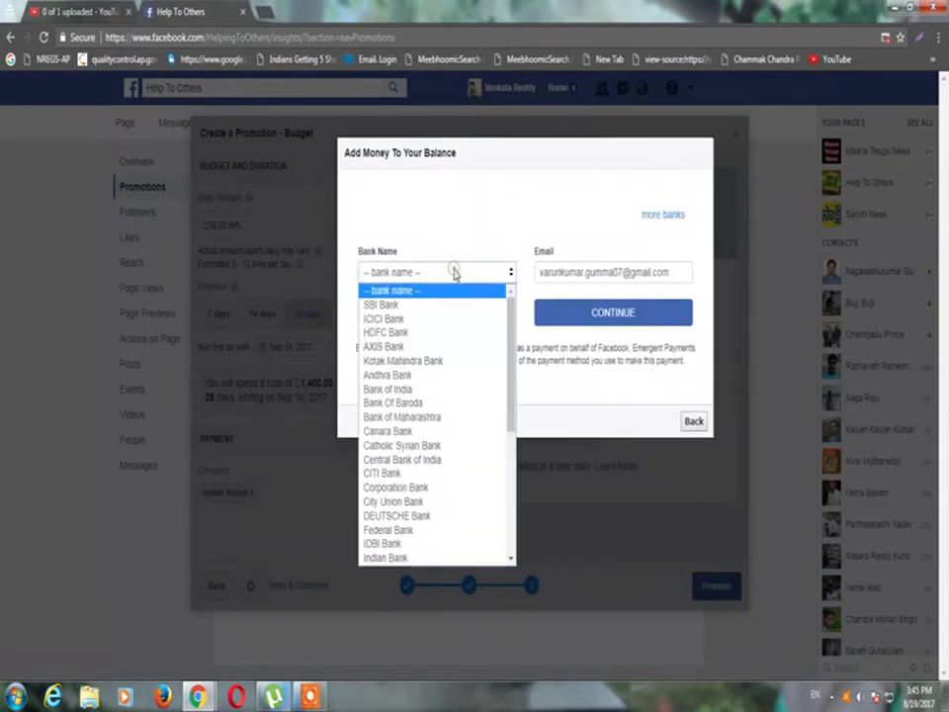
pyautogui.click(413, 307)
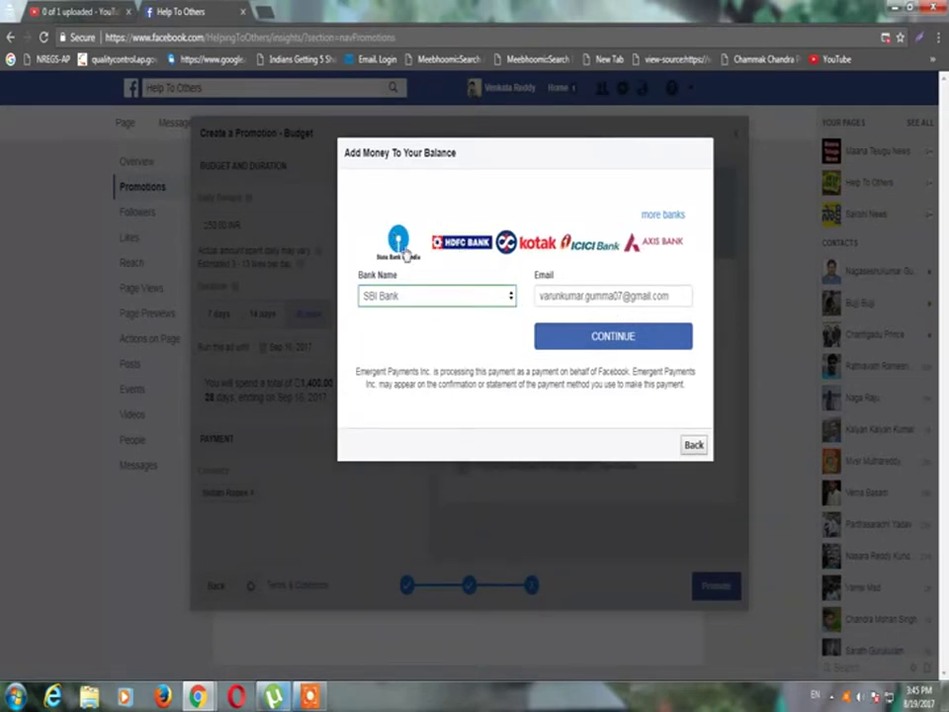
pyautogui.click(610, 338)
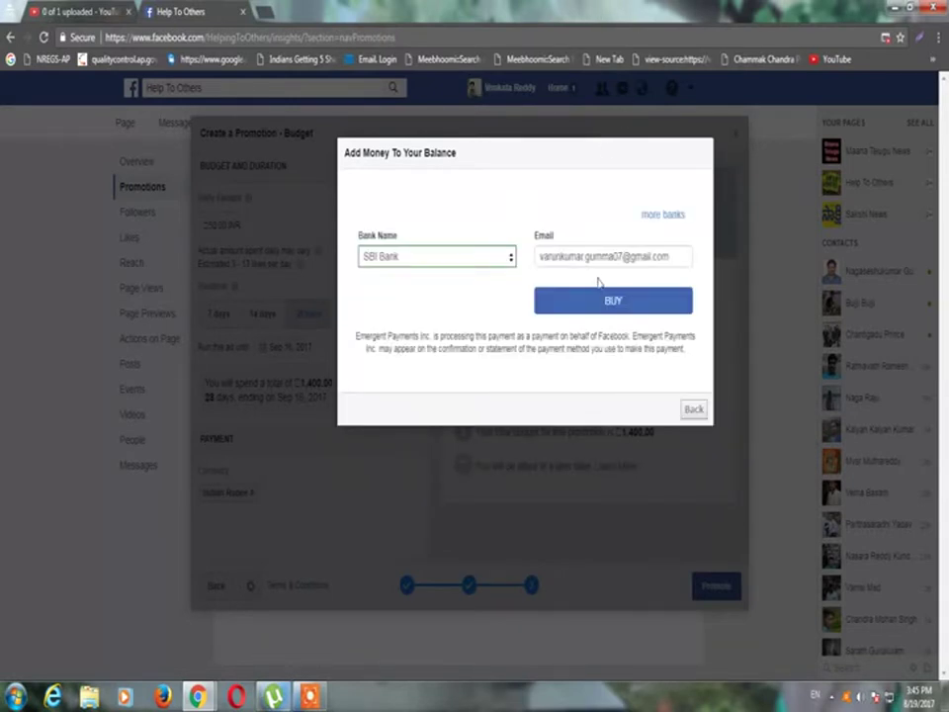
pyautogui.click(608, 307)
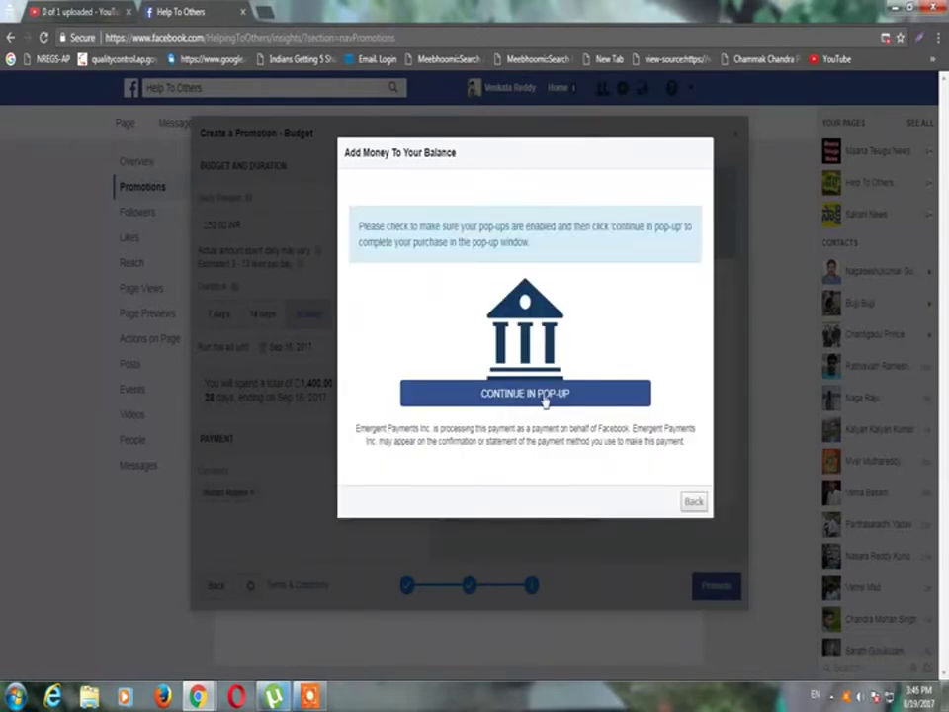
# Open the bank's payment pop-up, examine the SBI login page, and leave it without paying.
pyautogui.click(568, 396)
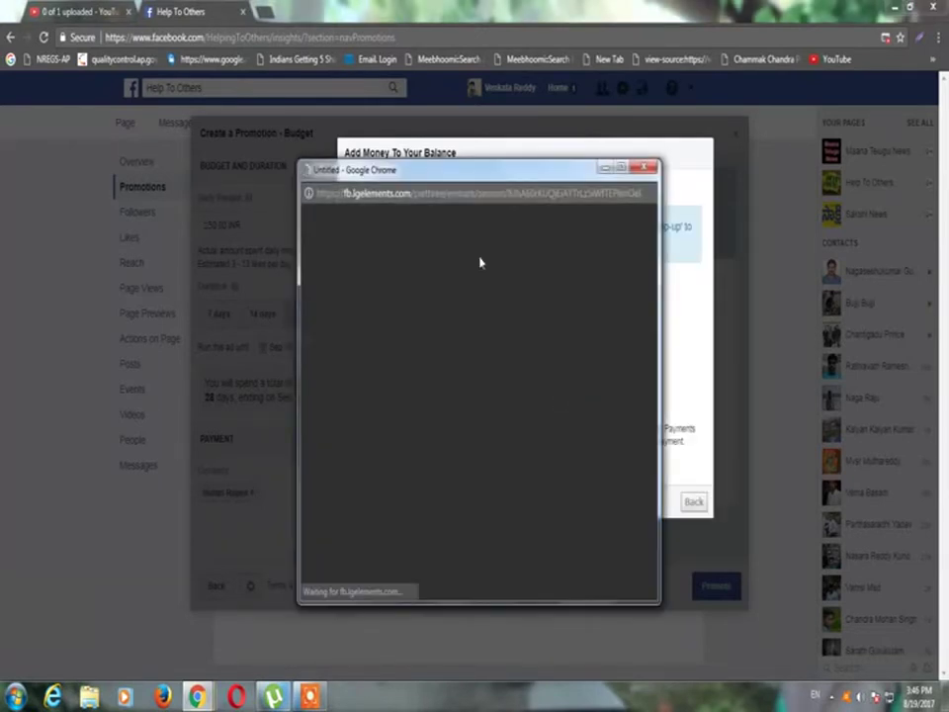
pyautogui.click(642, 169)
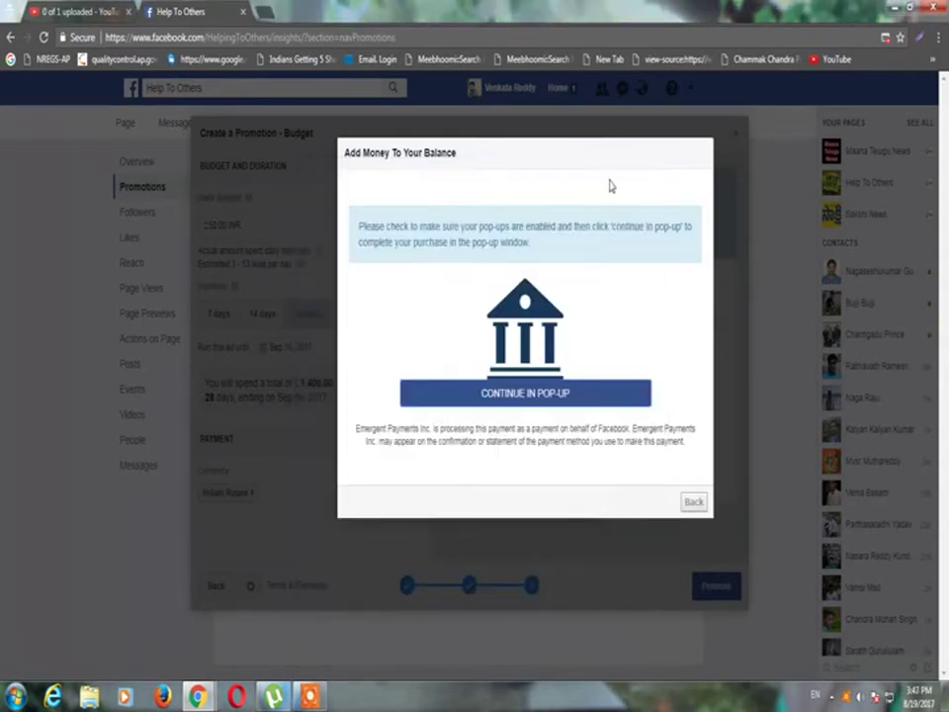
pyautogui.click(543, 395)
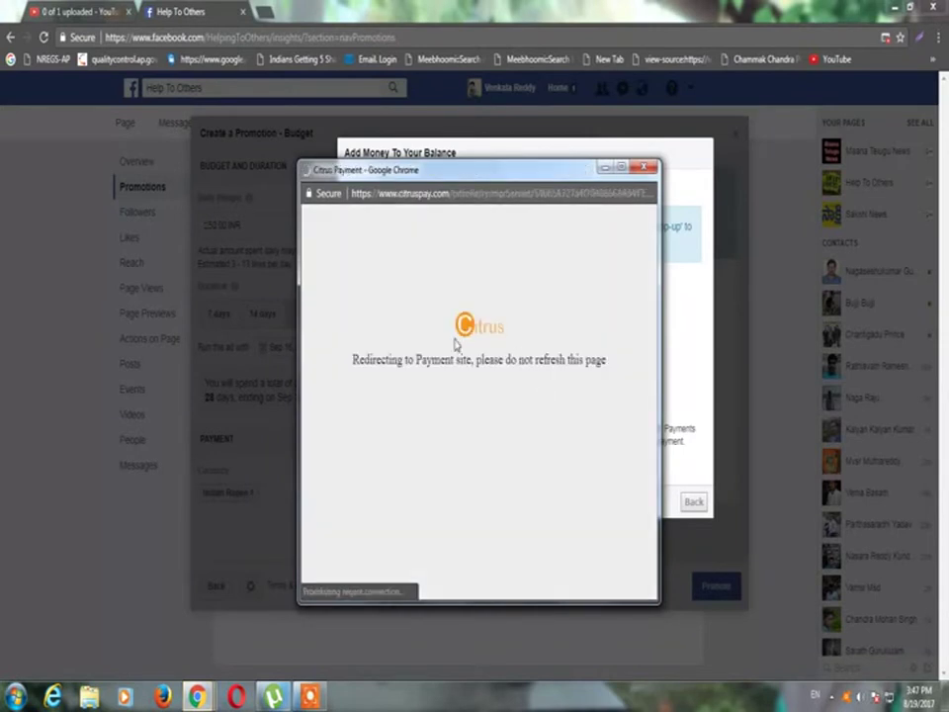
pyautogui.click(441, 429)
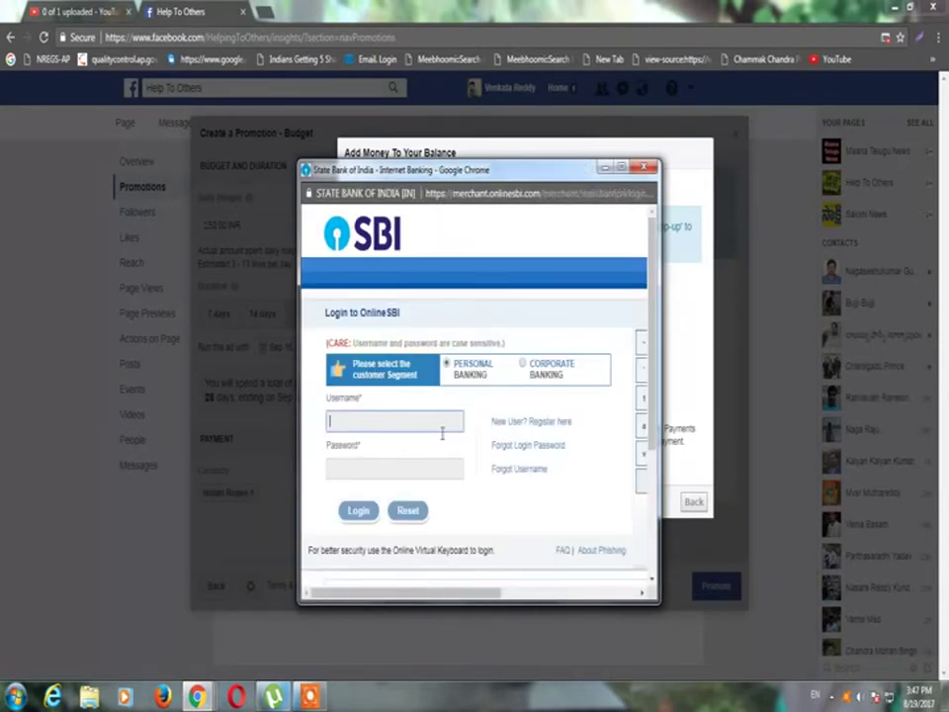
pyautogui.scroll(-3, 381, 534)
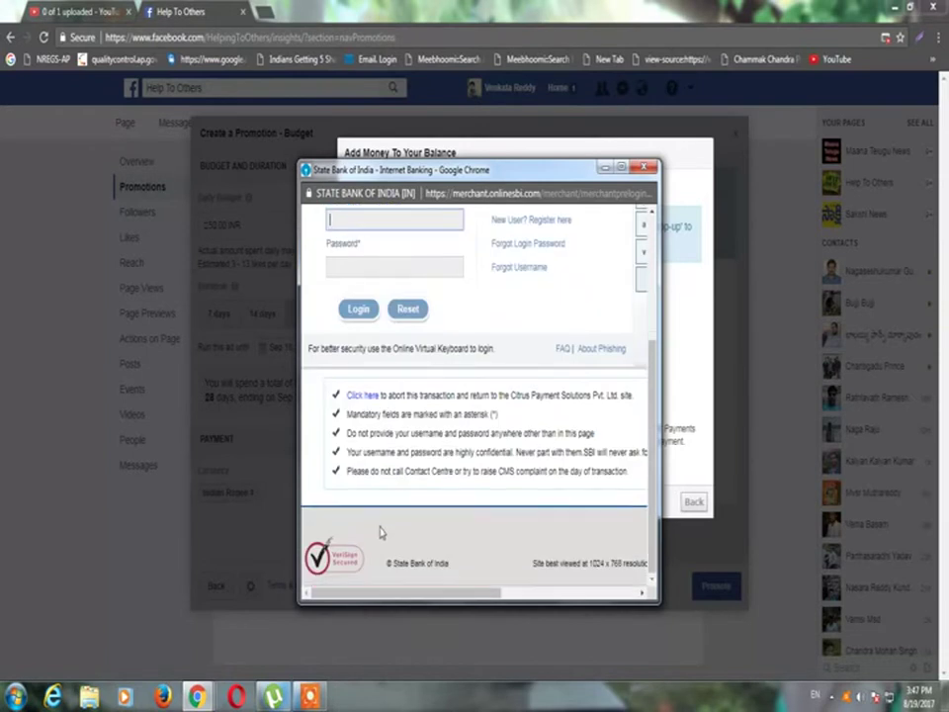
pyautogui.click(644, 166)
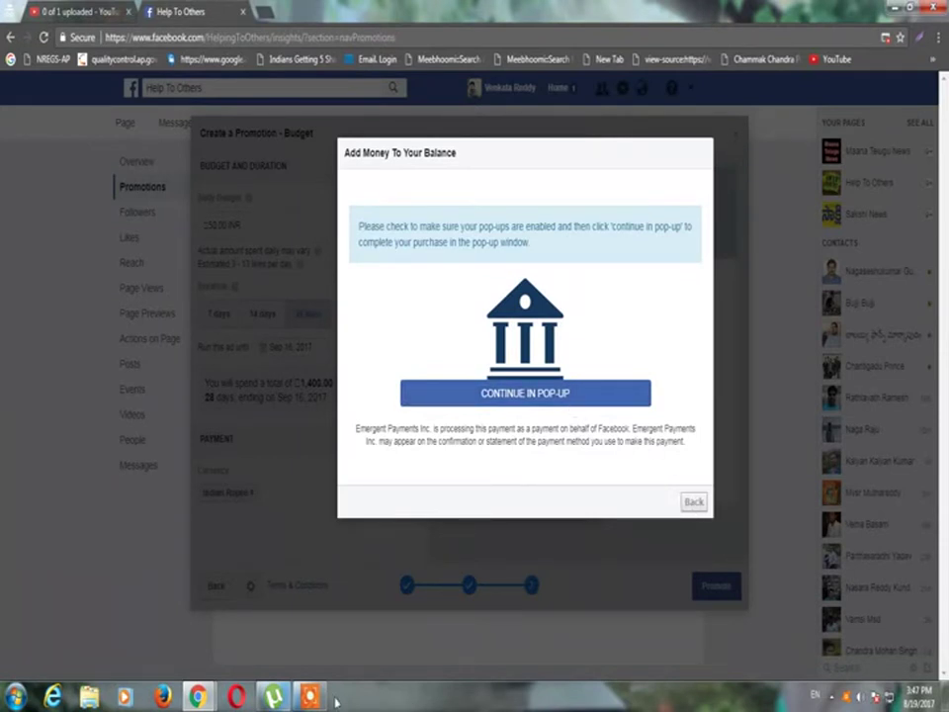
pyautogui.click(218, 520)
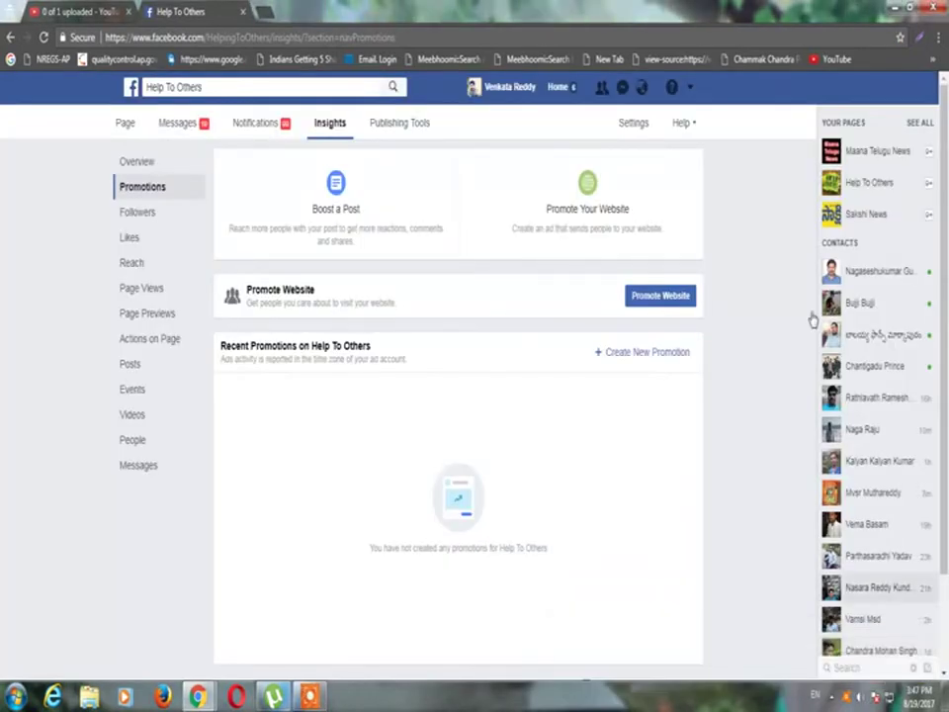
# Boost the recommended Aug 18 post about the new 50-rupee note for 2 days with a total budget of 80.00 INR.
pyautogui.click(337, 198)
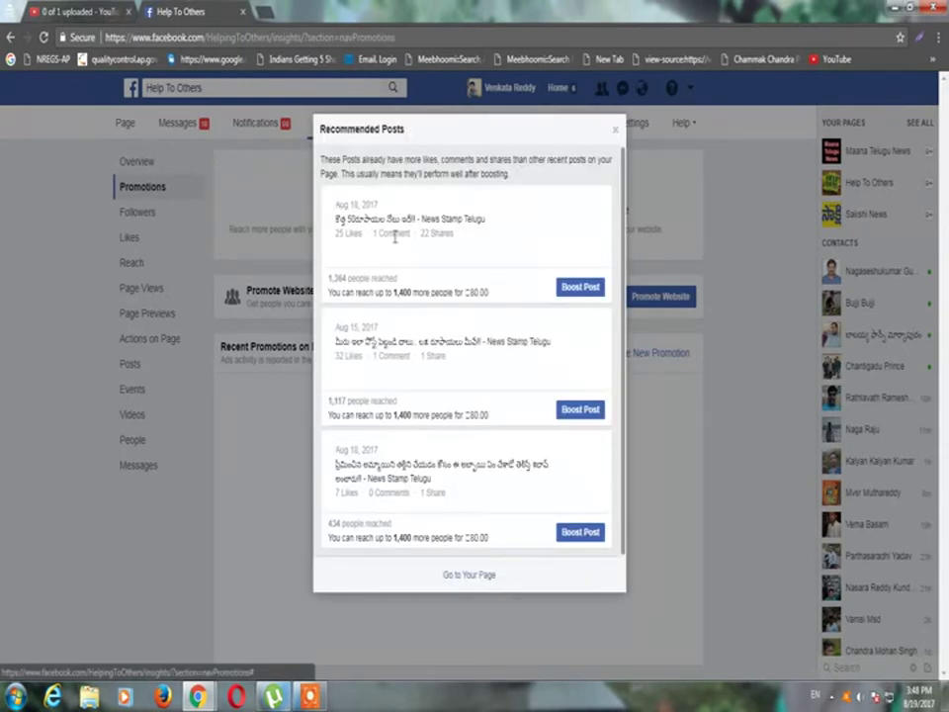
pyautogui.scroll(-1, 391, 247)
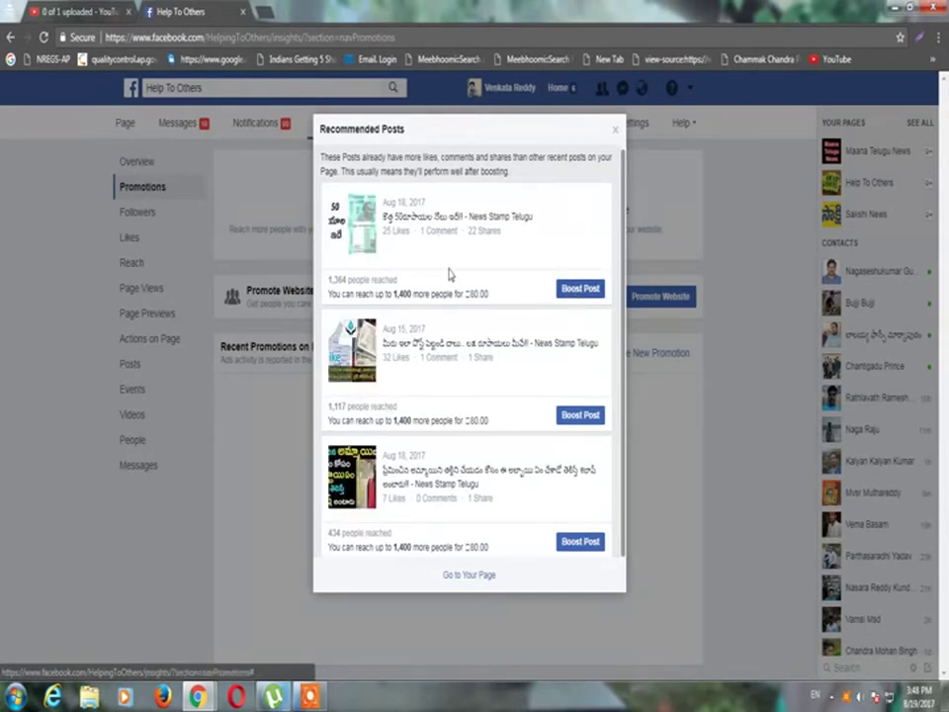
pyautogui.click(573, 290)
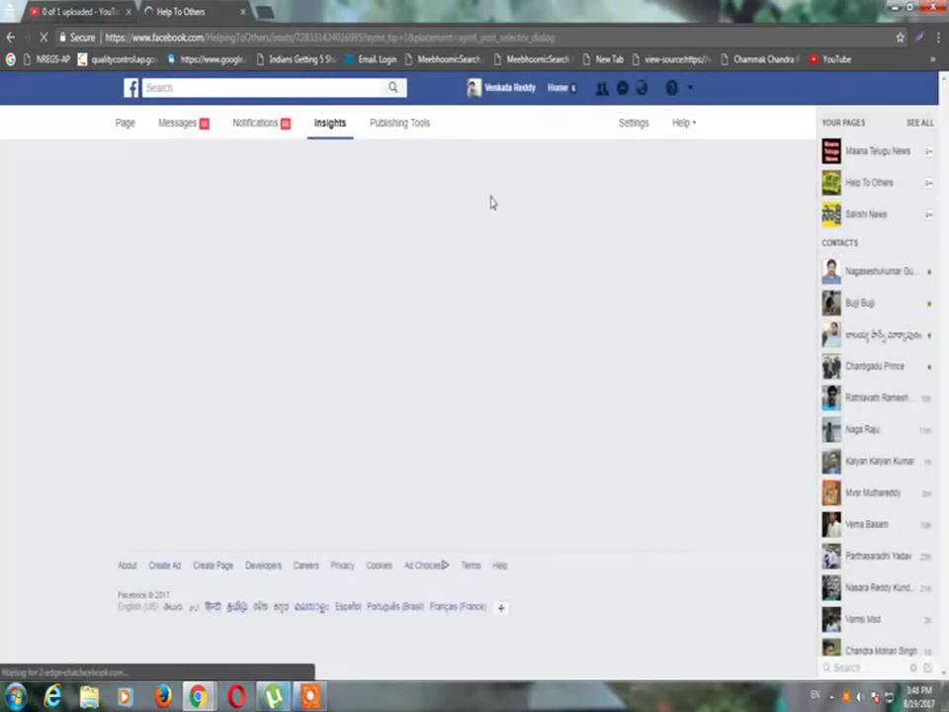
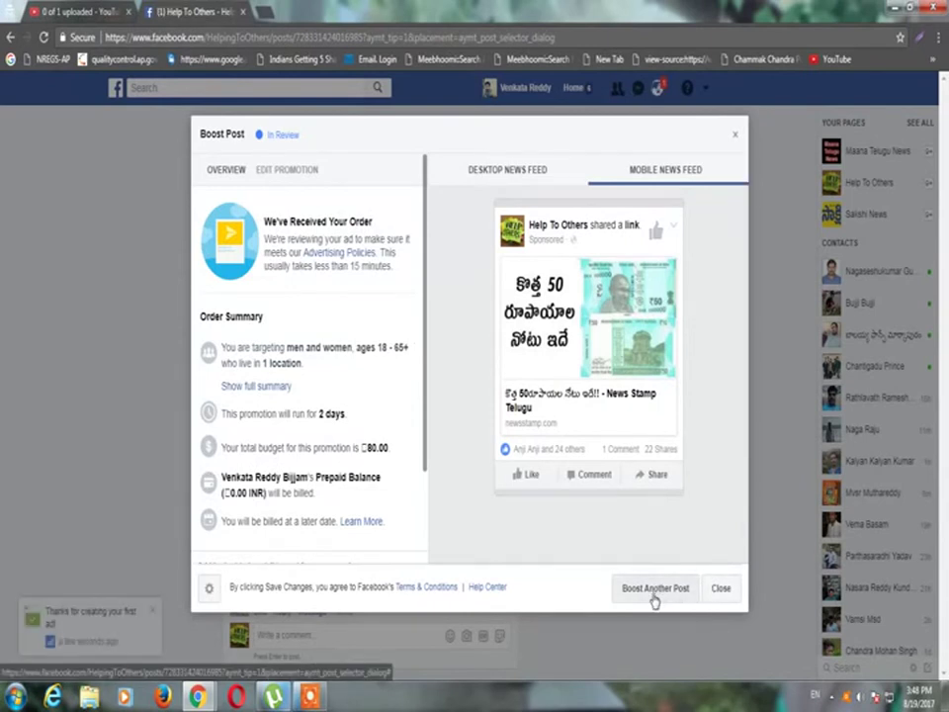
pyautogui.click(719, 591)
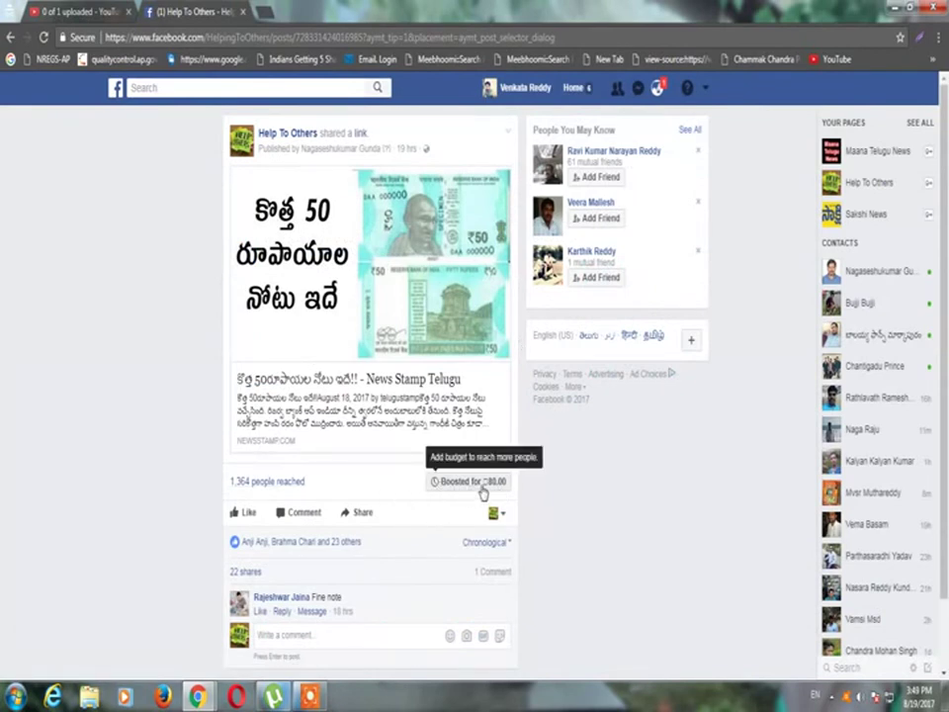
# Review the boosted post's order summary and return to the promotions overview in the Help To Others Page's Insights.
pyautogui.click(482, 491)
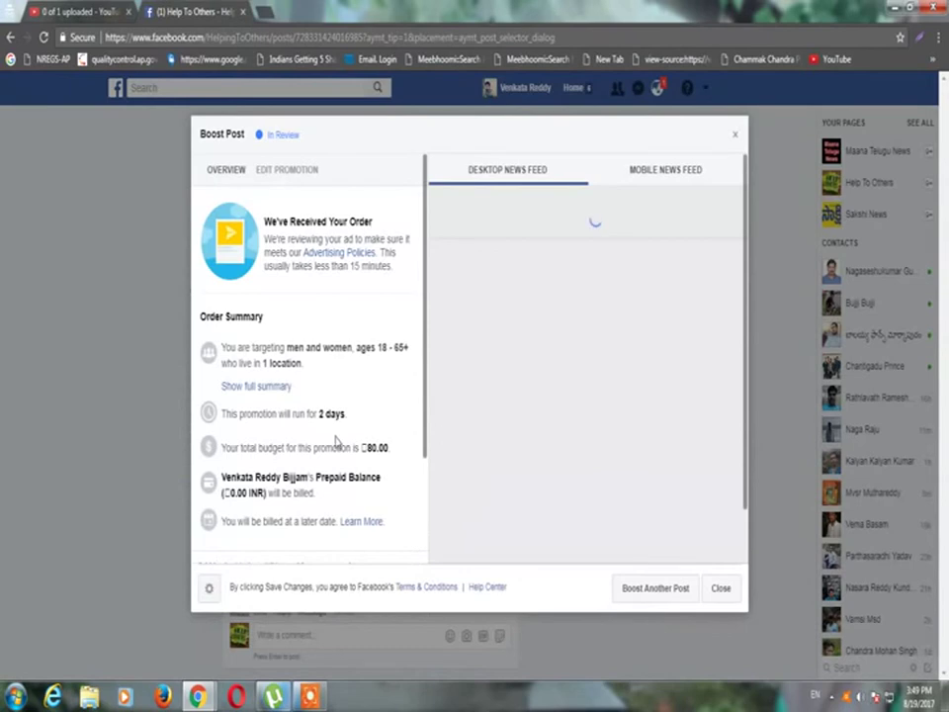
pyautogui.click(728, 594)
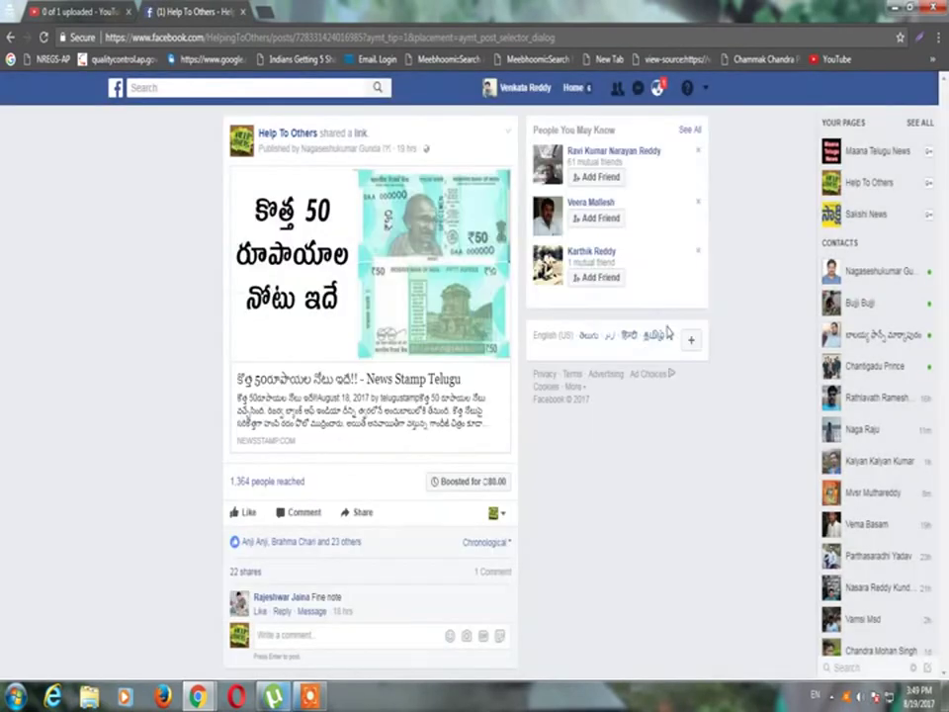
pyautogui.click(282, 137)
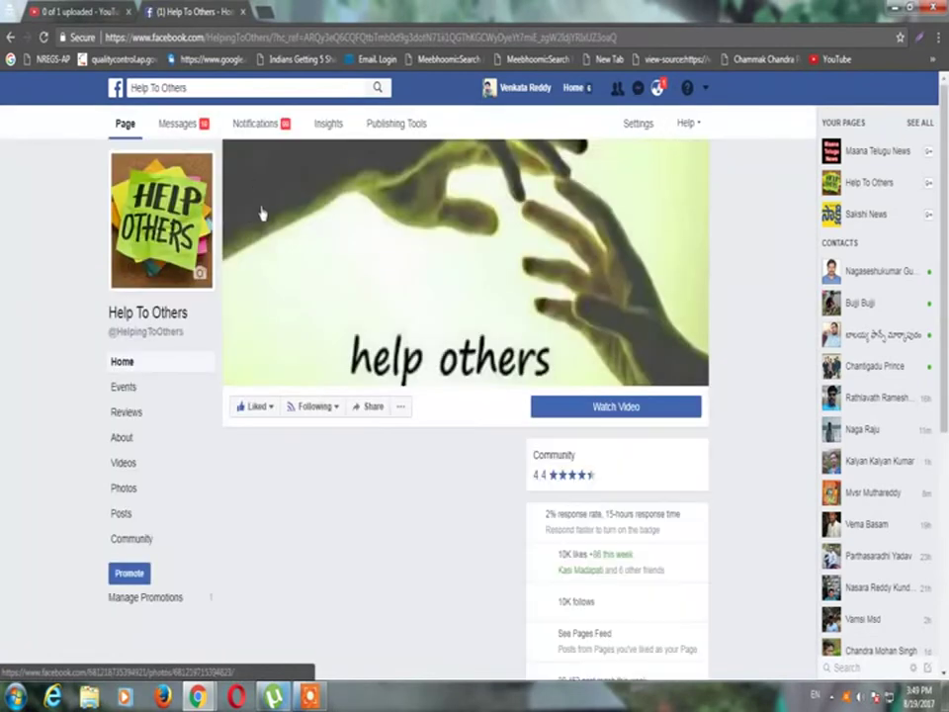
pyautogui.click(329, 124)
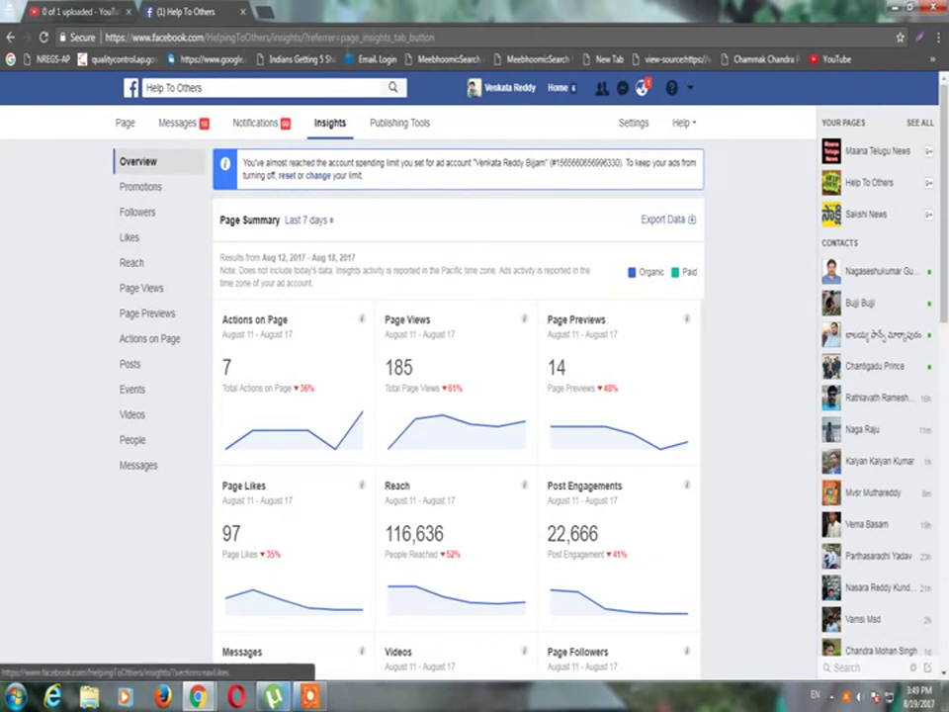
pyautogui.click(143, 188)
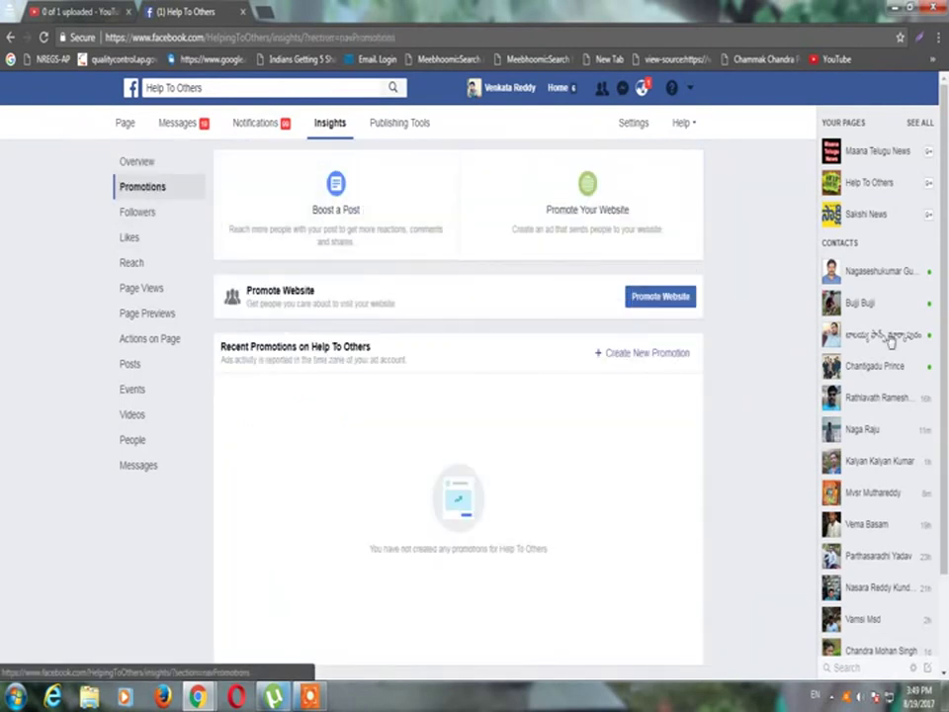
# Try out a website promotion with People who like your Page as the audience, view its budget stage, and cancel it.
pyautogui.click(571, 216)
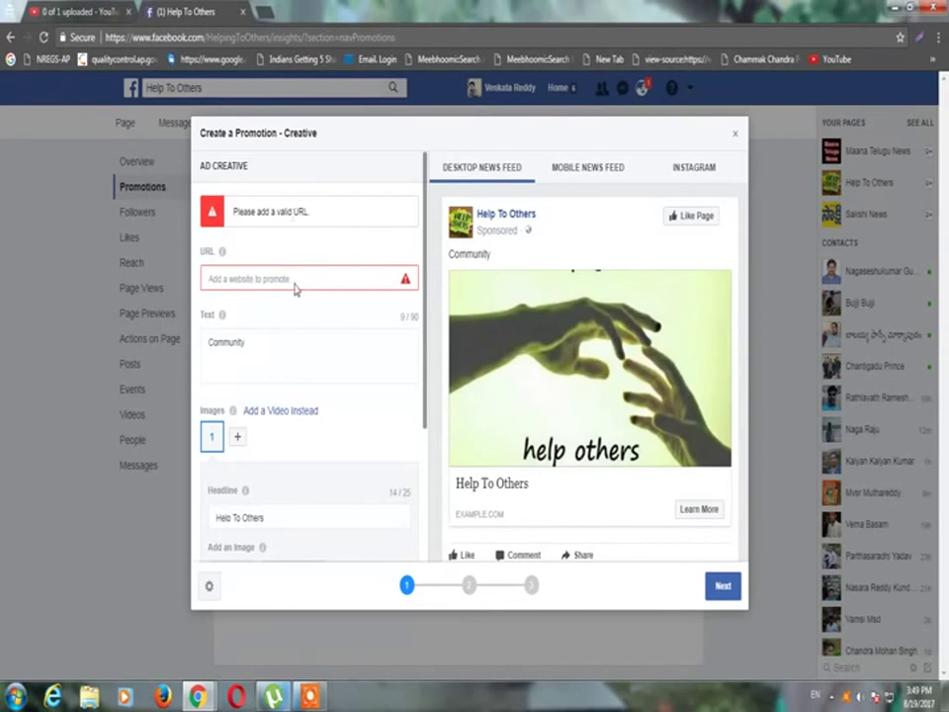
pyautogui.click(281, 340)
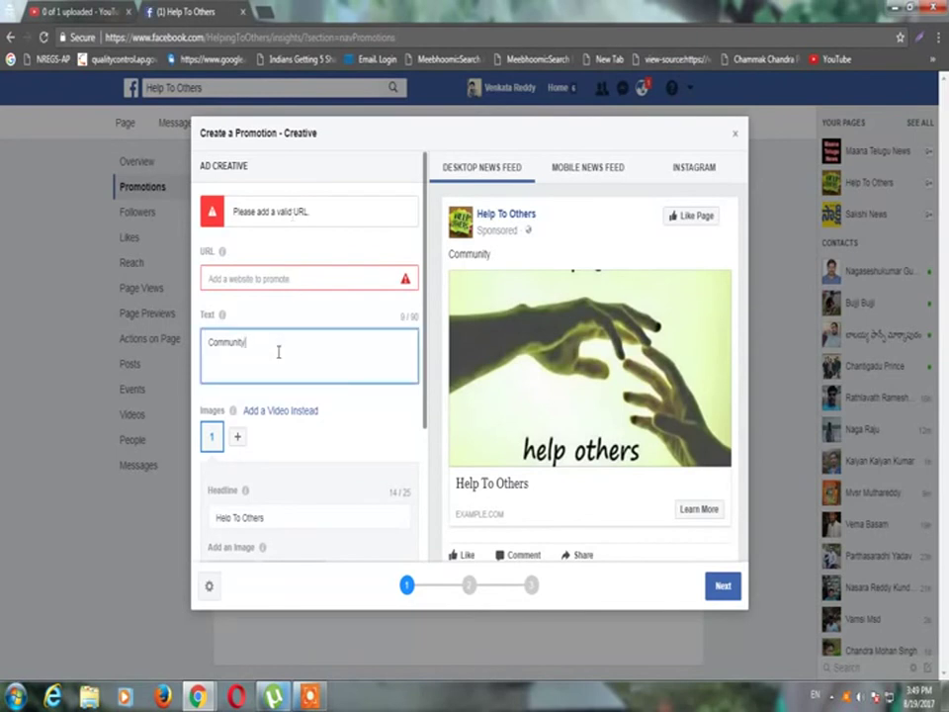
pyautogui.click(723, 586)
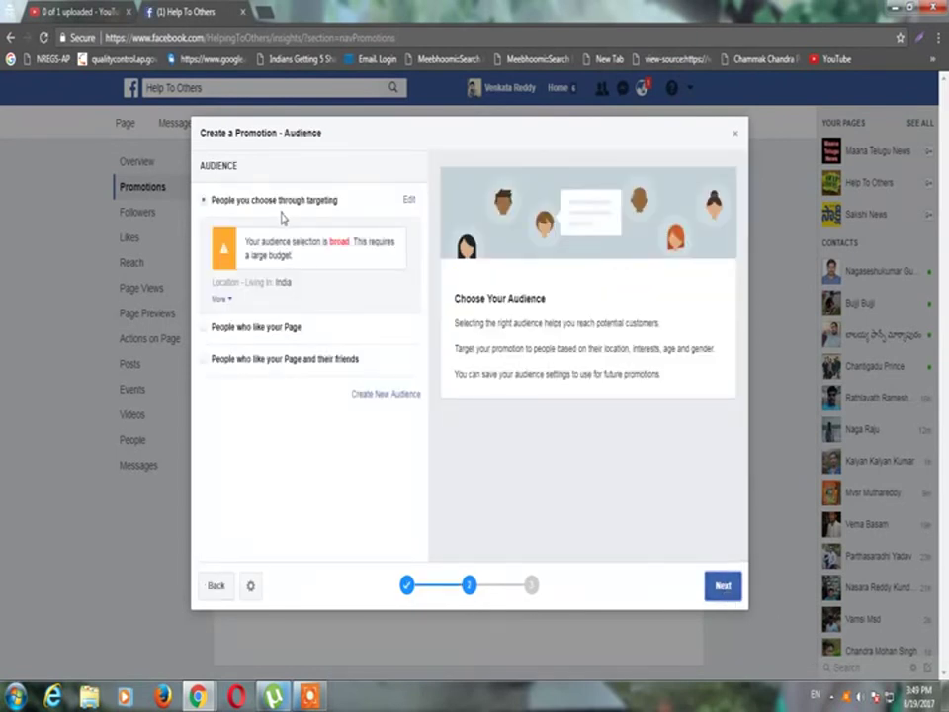
pyautogui.click(282, 329)
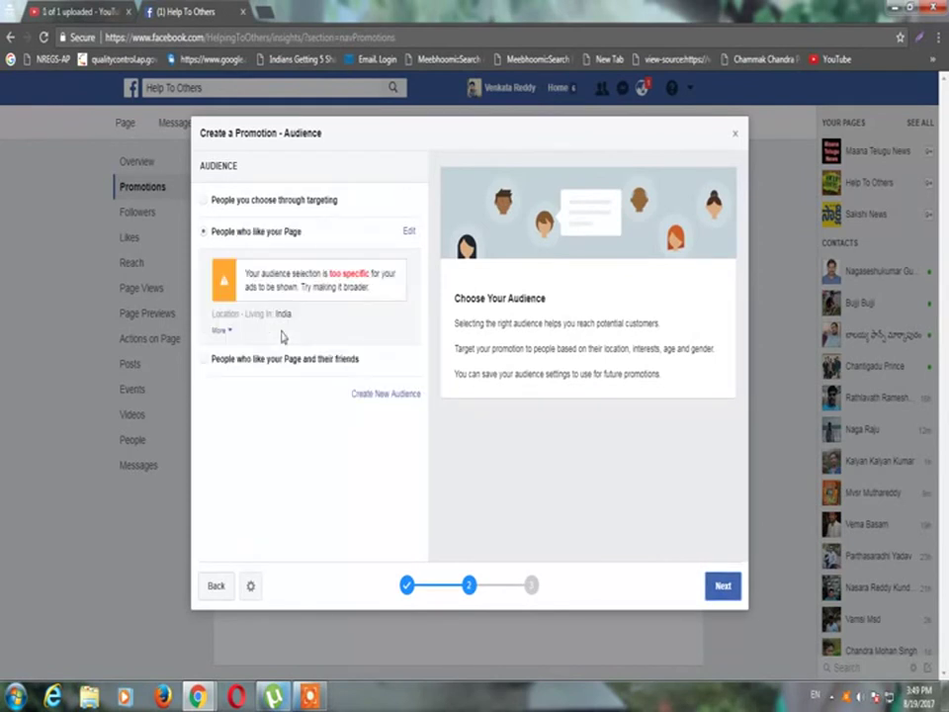
pyautogui.click(728, 589)
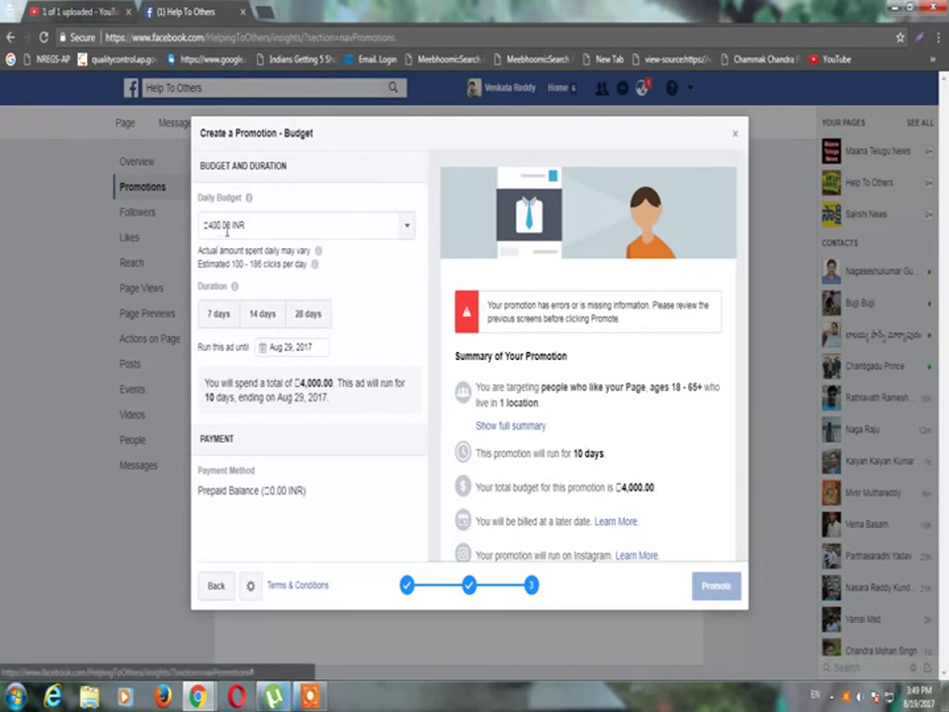
pyautogui.click(735, 137)
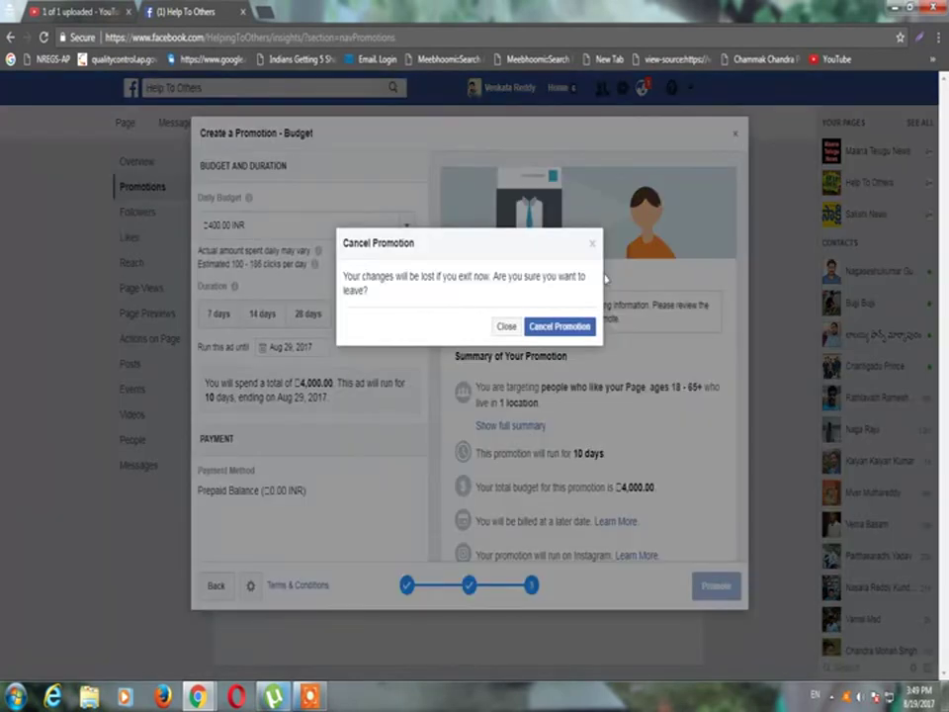
pyautogui.click(549, 328)
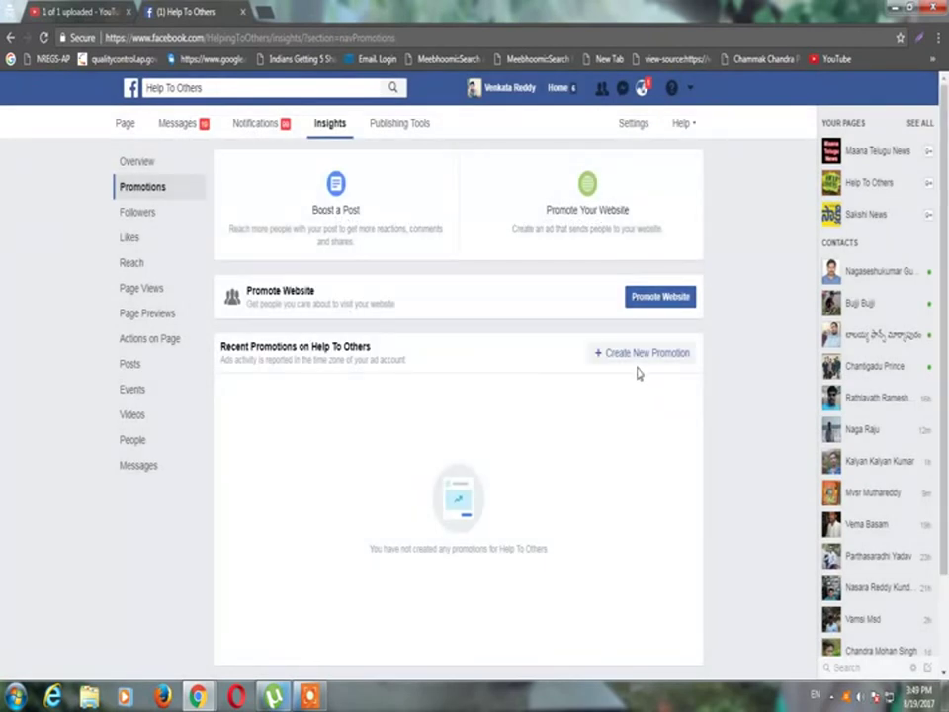
# Examine the Page's Likes statistics and the list of recent promotions.
pyautogui.click(181, 238)
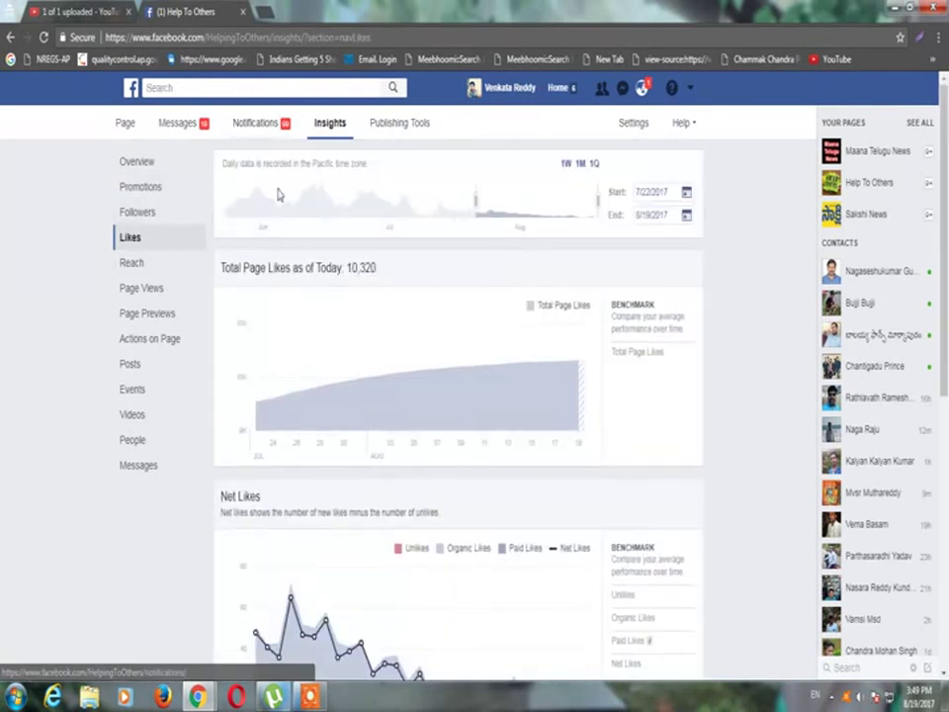
pyautogui.click(204, 192)
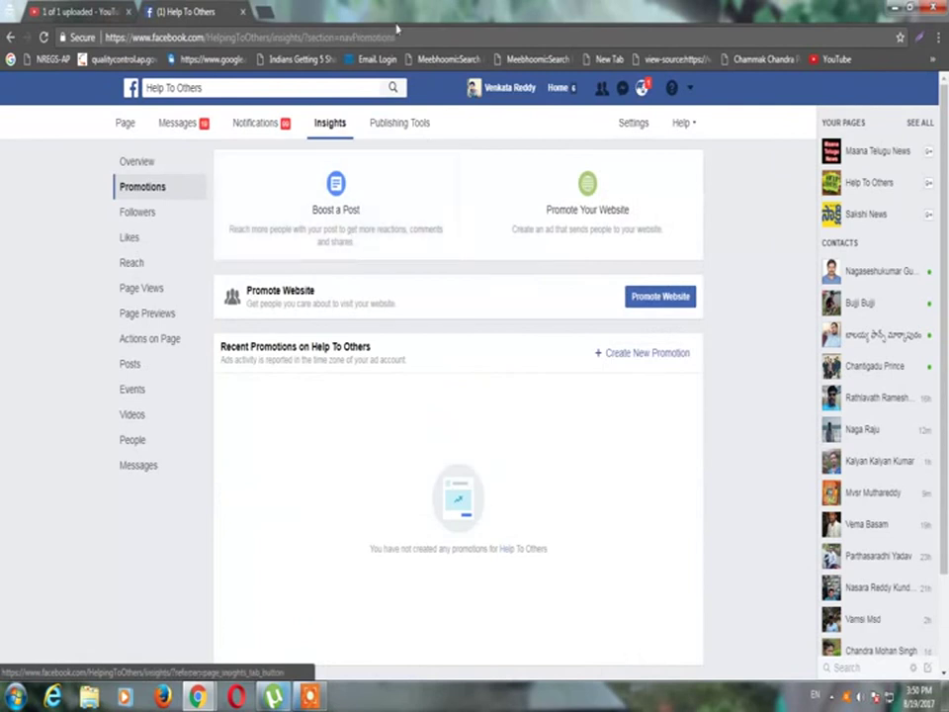
pyautogui.scroll(-2, 517, 435)
pyautogui.scroll(2, 519, 438)
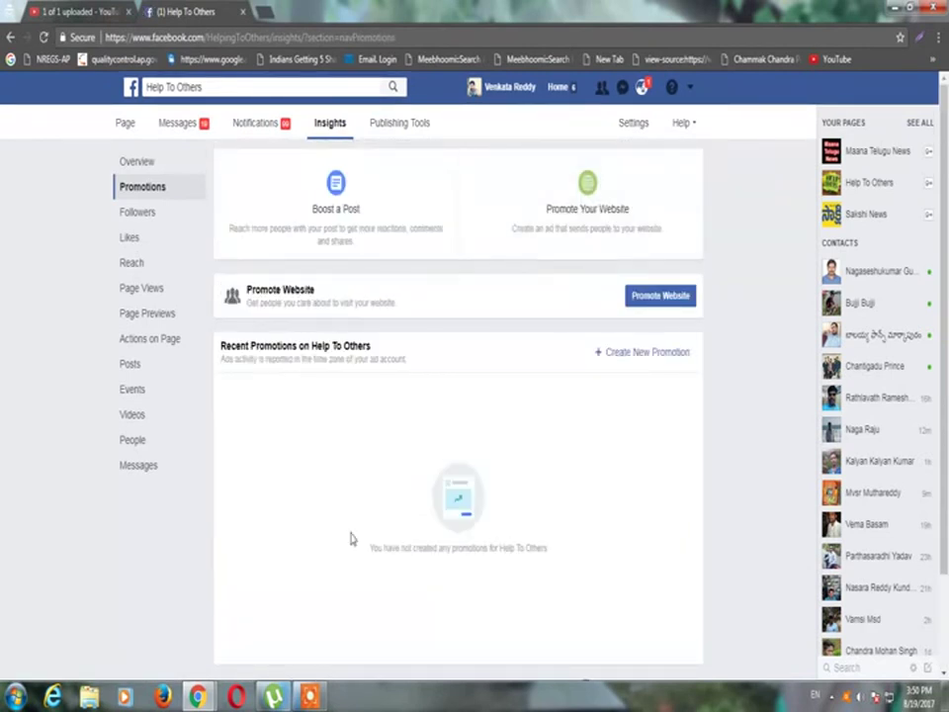
# Return to the Help To Others Page's home and start a new Page promotion from the This Week section.
pyautogui.click(188, 59)
pyautogui.click(144, 125)
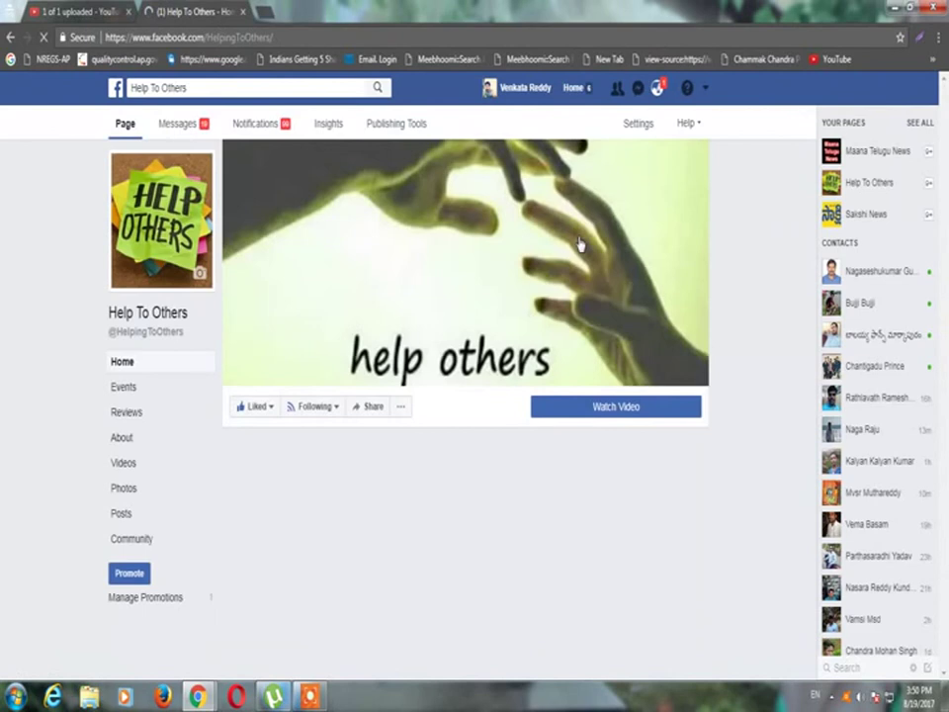
pyautogui.scroll(-3, 584, 242)
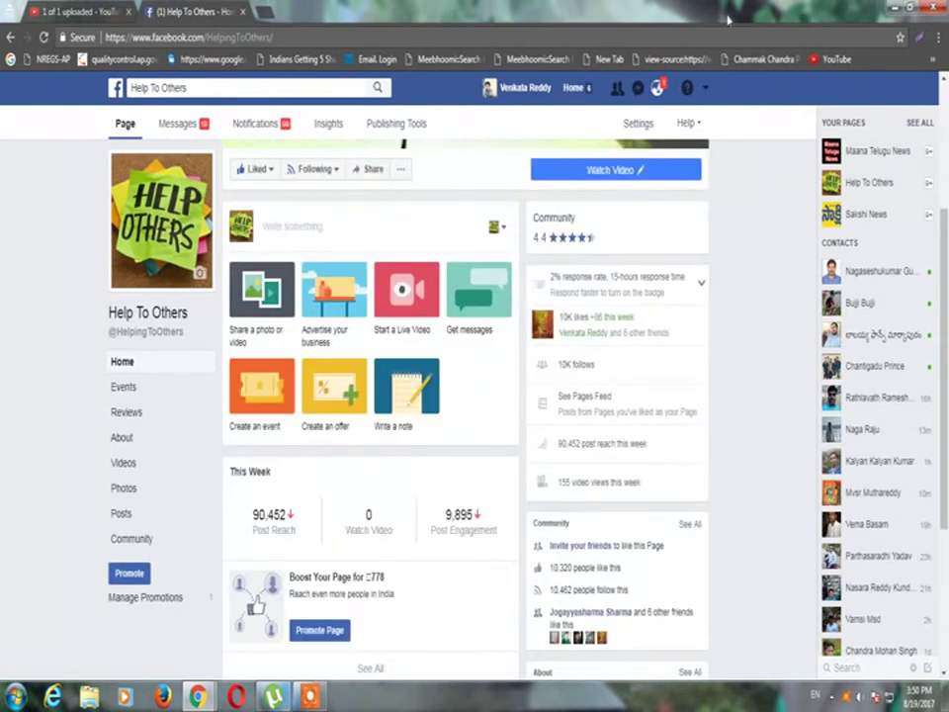
pyautogui.scroll(-2, 576, 517)
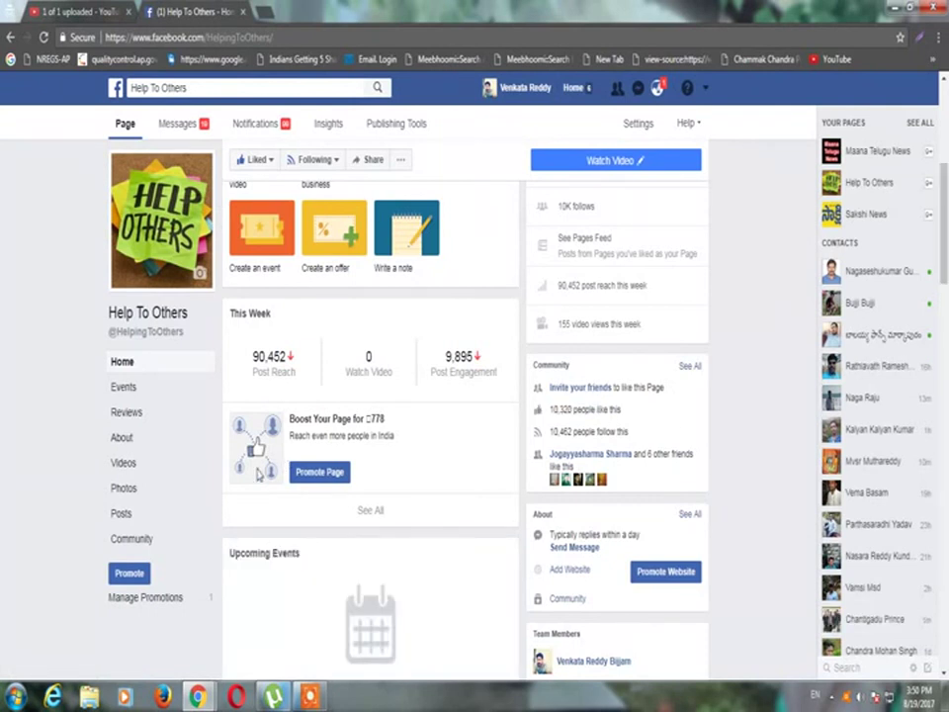
pyautogui.click(312, 472)
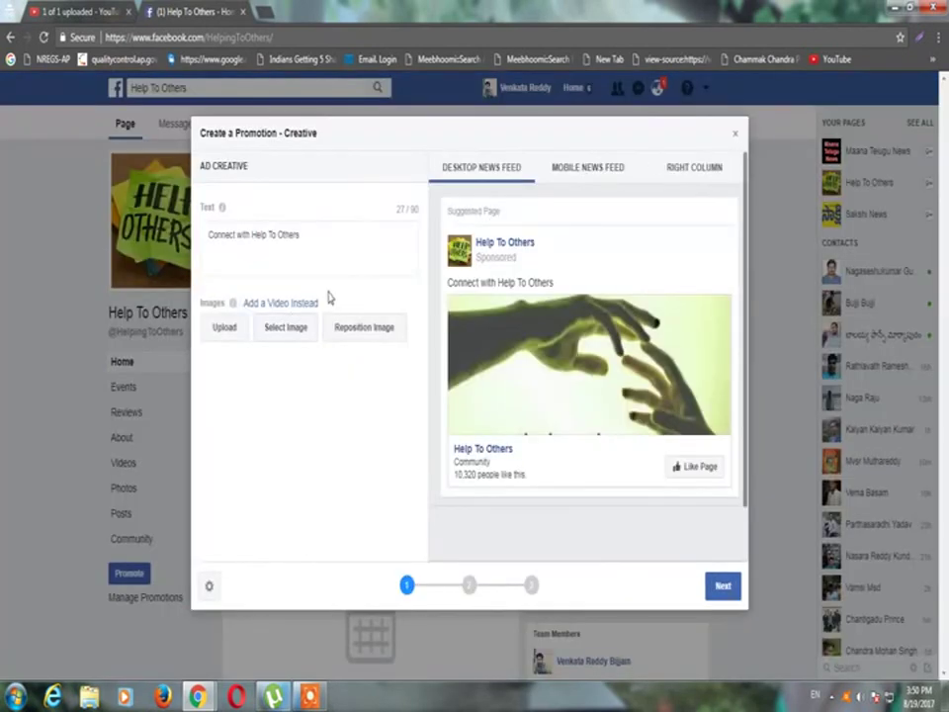